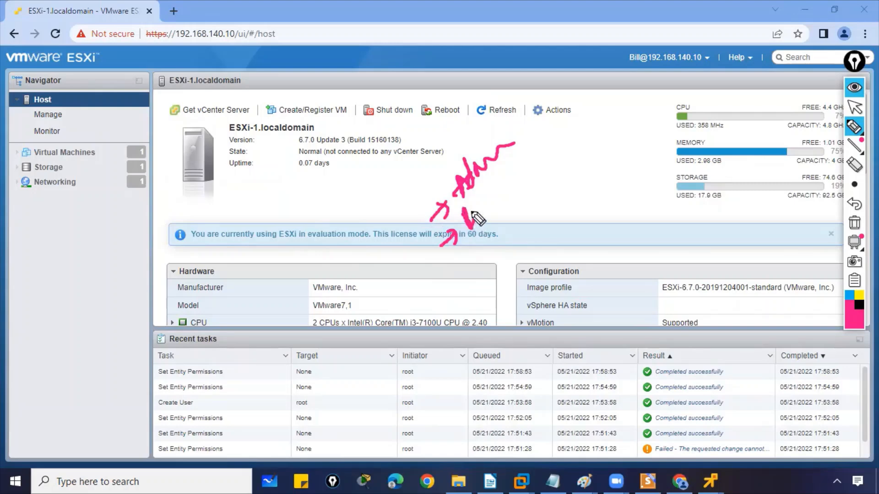
{"action": "left_click_drag", "start_coordinate": [470, 239], "coordinate": [502, 202]}
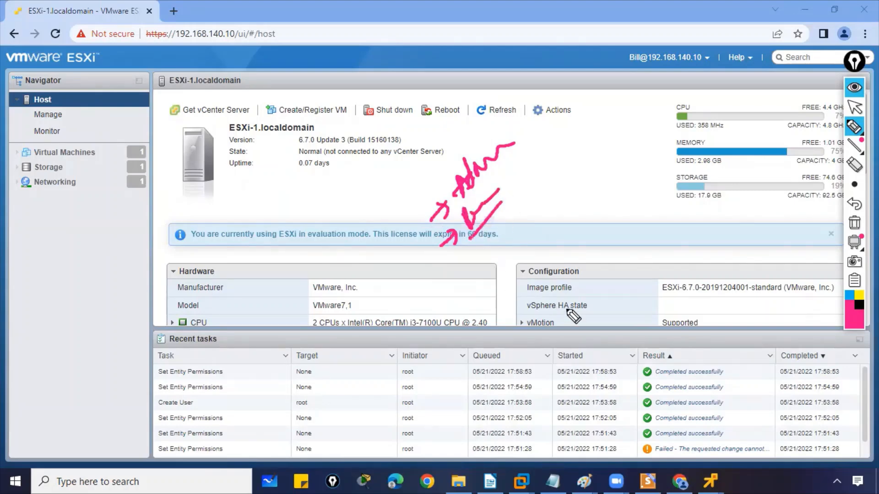
{"action": "left_click", "coordinate": [854, 223]}
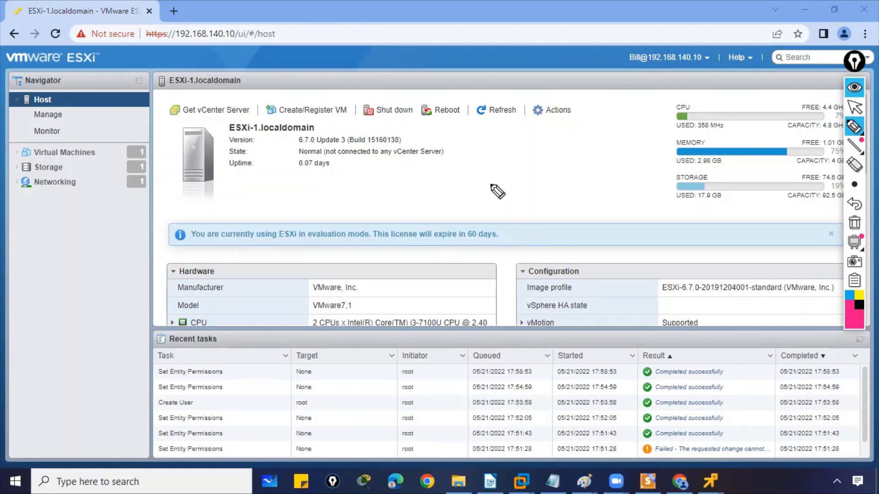
{"action": "mouse_move", "coordinate": [489, 173]}
{"action": "left_mouse_down"}
{"action": "mouse_move", "coordinate": [491, 193]}
{"action": "mouse_move", "coordinate": [495, 181]}
{"action": "mouse_move", "coordinate": [506, 186]}
{"action": "left_mouse_up"}
{"action": "left_click_drag", "start_coordinate": [525, 158], "coordinate": [512, 182]}
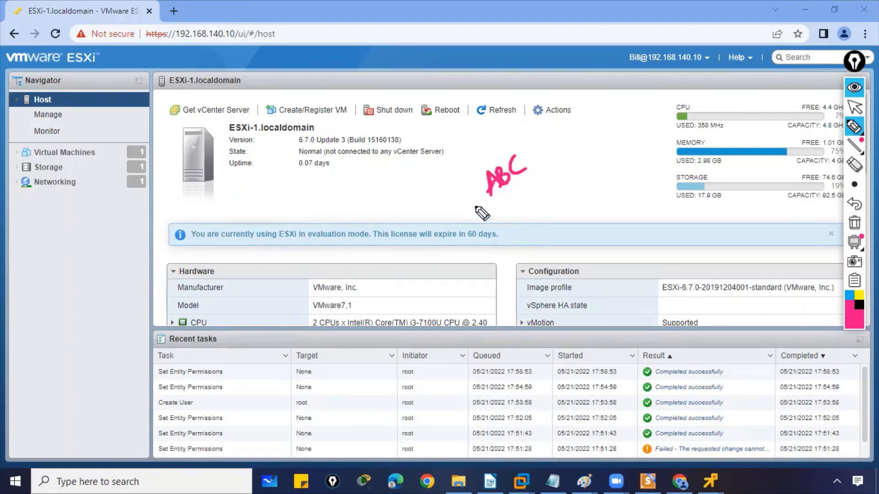
{"action": "mouse_move", "coordinate": [462, 199]}
{"action": "left_mouse_down"}
{"action": "mouse_move", "coordinate": [495, 220]}
{"action": "mouse_move", "coordinate": [532, 189]}
{"action": "mouse_move", "coordinate": [539, 202]}
{"action": "left_mouse_up"}
{"action": "left_click_drag", "start_coordinate": [526, 169], "coordinate": [540, 154]}
{"action": "left_click_drag", "start_coordinate": [533, 150], "coordinate": [540, 157]}
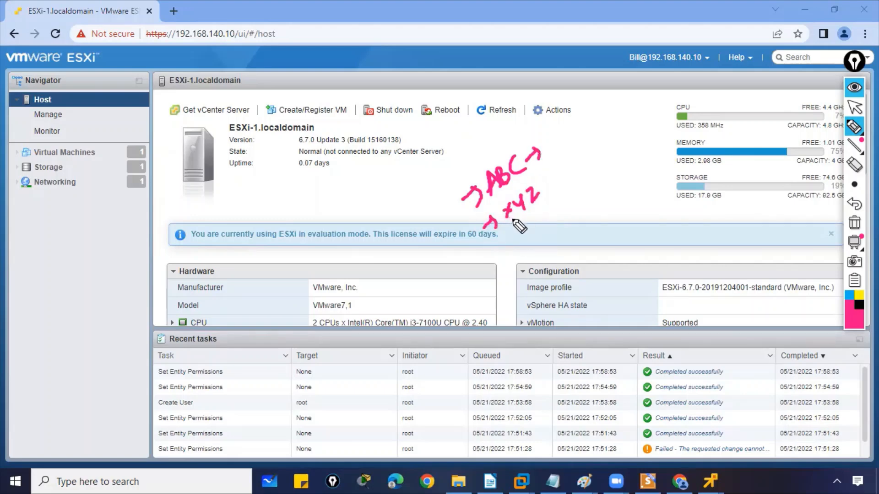
{"action": "mouse_move", "coordinate": [494, 147]}
{"action": "left_mouse_down"}
{"action": "mouse_move", "coordinate": [503, 164]}
{"action": "mouse_move", "coordinate": [503, 152]}
{"action": "left_mouse_up"}
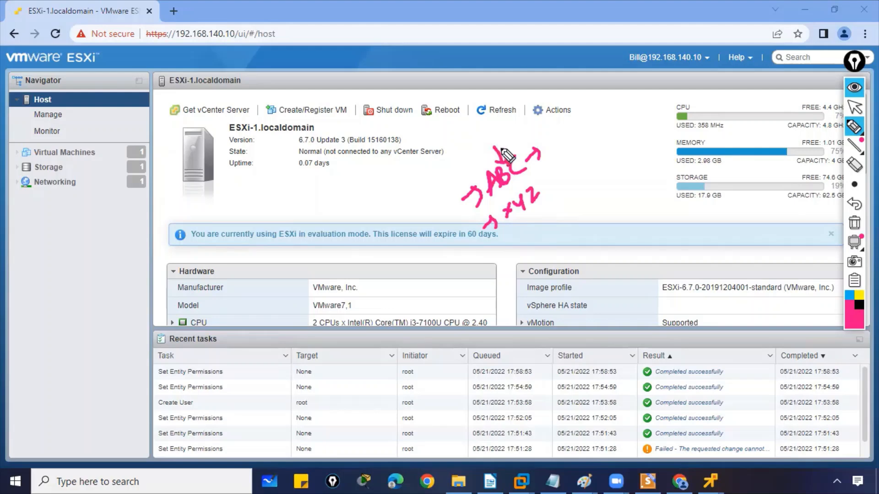
{"action": "mouse_move", "coordinate": [494, 148]}
{"action": "left_mouse_down"}
{"action": "mouse_move", "coordinate": [547, 109]}
{"action": "mouse_move", "coordinate": [559, 123]}
{"action": "left_mouse_up"}
{"action": "mouse_move", "coordinate": [505, 161]}
{"action": "left_mouse_down"}
{"action": "mouse_move", "coordinate": [487, 192]}
{"action": "mouse_move", "coordinate": [530, 182]}
{"action": "mouse_move", "coordinate": [507, 157]}
{"action": "left_mouse_up"}
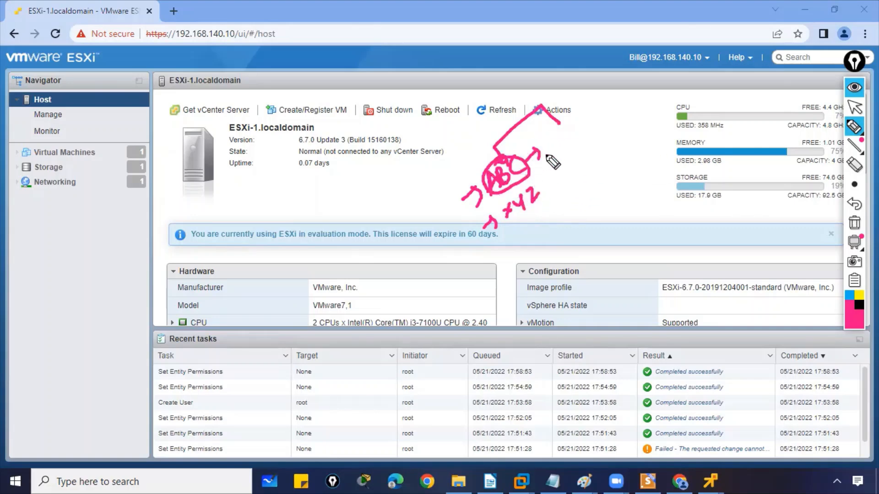
{"action": "mouse_move", "coordinate": [552, 137]}
{"action": "left_mouse_down"}
{"action": "mouse_move", "coordinate": [563, 147]}
{"action": "mouse_move", "coordinate": [573, 131]}
{"action": "left_mouse_up"}
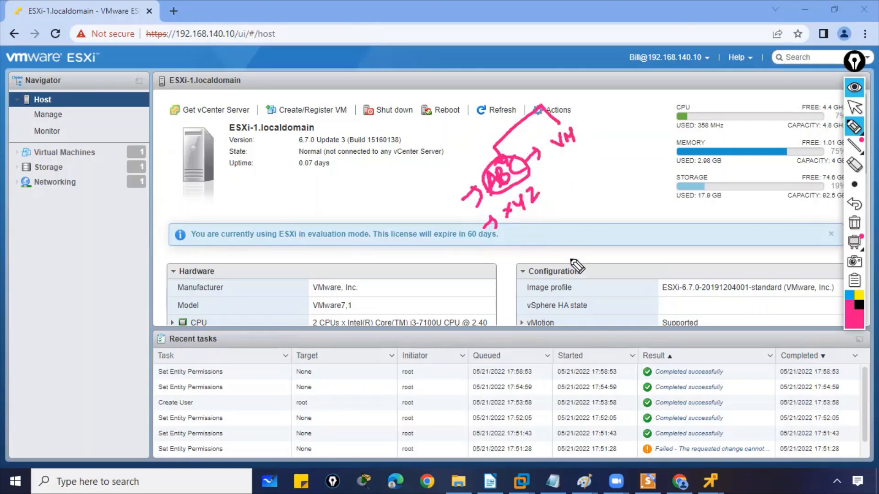
{"action": "left_click_drag", "start_coordinate": [507, 206], "coordinate": [502, 223]}
{"action": "left_click_drag", "start_coordinate": [549, 181], "coordinate": [546, 199]}
{"action": "left_click_drag", "start_coordinate": [555, 187], "coordinate": [585, 169]}
{"action": "mouse_move", "coordinate": [579, 158]}
{"action": "left_mouse_down"}
{"action": "mouse_move", "coordinate": [585, 168]}
{"action": "mouse_move", "coordinate": [618, 131]}
{"action": "left_mouse_up"}
{"action": "left_click_drag", "start_coordinate": [582, 178], "coordinate": [614, 152]}
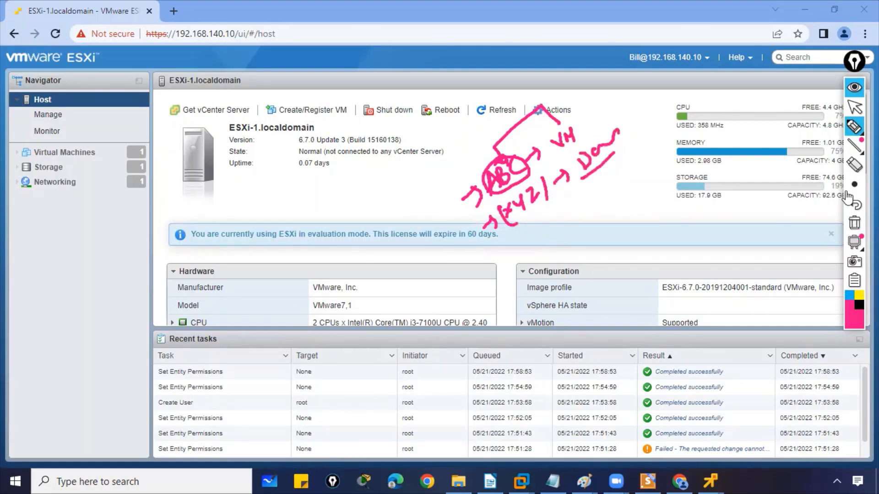
{"action": "left_click", "coordinate": [854, 223]}
{"action": "left_click", "coordinate": [854, 107]}
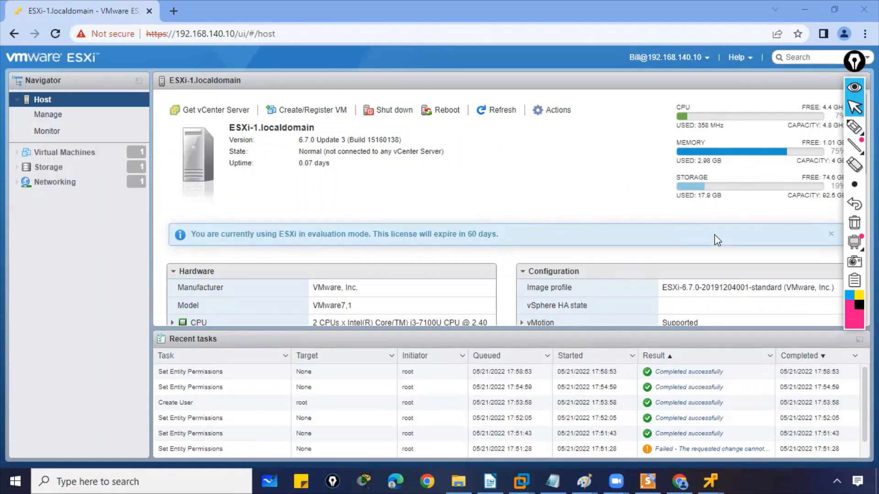
{"action": "left_click", "coordinate": [854, 127]}
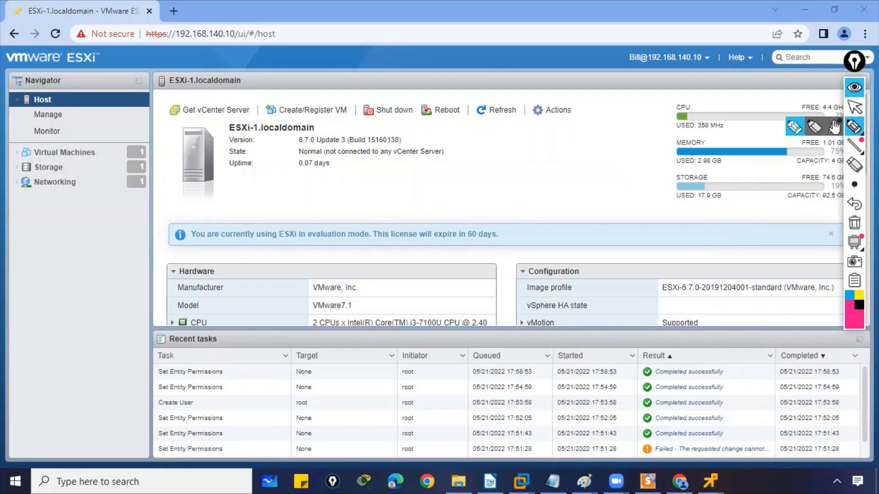
{"action": "mouse_move", "coordinate": [514, 168]}
{"action": "left_mouse_down"}
{"action": "mouse_move", "coordinate": [506, 171]}
{"action": "mouse_move", "coordinate": [547, 162]}
{"action": "mouse_move", "coordinate": [506, 180]}
{"action": "mouse_move", "coordinate": [514, 202]}
{"action": "mouse_move", "coordinate": [549, 192]}
{"action": "mouse_move", "coordinate": [576, 158]}
{"action": "left_mouse_up"}
{"action": "mouse_move", "coordinate": [564, 185]}
{"action": "left_mouse_down"}
{"action": "mouse_move", "coordinate": [519, 216]}
{"action": "mouse_move", "coordinate": [580, 210]}
{"action": "mouse_move", "coordinate": [575, 249]}
{"action": "mouse_move", "coordinate": [632, 212]}
{"action": "mouse_move", "coordinate": [650, 185]}
{"action": "left_mouse_up"}
{"action": "left_click", "coordinate": [552, 212]}
{"action": "left_click_drag", "start_coordinate": [544, 212], "coordinate": [576, 246]}
{"action": "left_click_drag", "start_coordinate": [664, 161], "coordinate": [663, 201]}
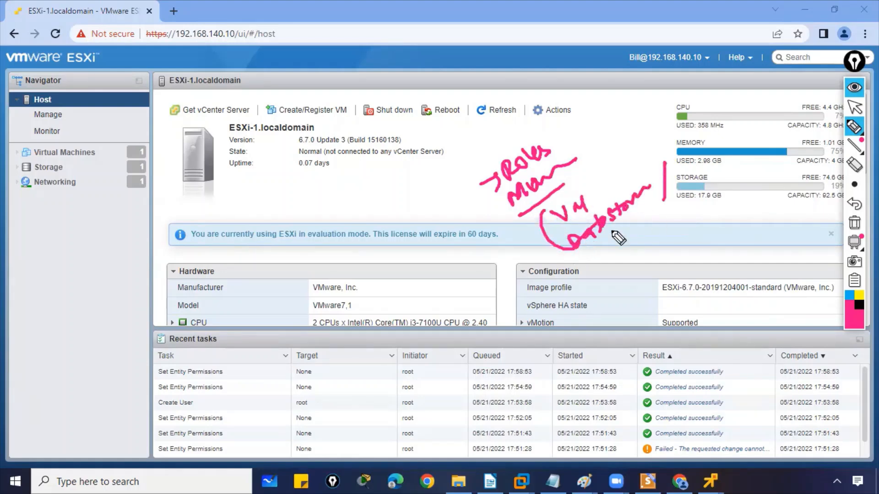
{"action": "left_click_drag", "start_coordinate": [521, 237], "coordinate": [547, 224]}
{"action": "left_click_drag", "start_coordinate": [525, 266], "coordinate": [547, 244]}
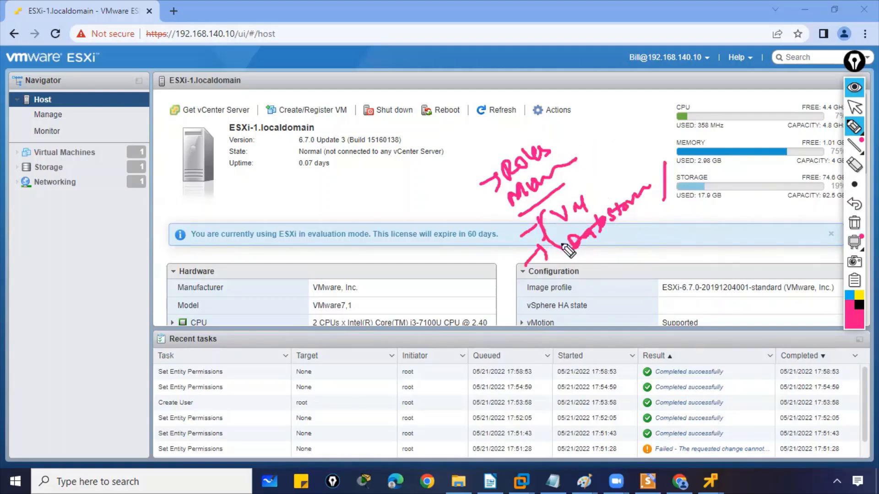
{"action": "mouse_move", "coordinate": [596, 148]}
{"action": "left_mouse_down"}
{"action": "mouse_move", "coordinate": [612, 176]}
{"action": "mouse_move", "coordinate": [600, 205]}
{"action": "left_mouse_up"}
{"action": "mouse_move", "coordinate": [632, 147]}
{"action": "left_mouse_down"}
{"action": "mouse_move", "coordinate": [663, 174]}
{"action": "mouse_move", "coordinate": [659, 187]}
{"action": "left_mouse_up"}
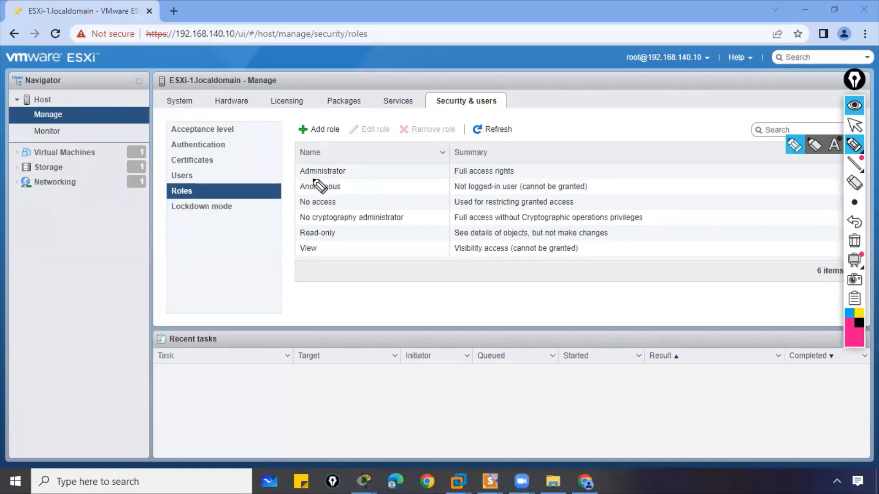
{"action": "mouse_move", "coordinate": [329, 115]}
{"action": "left_mouse_down"}
{"action": "mouse_move", "coordinate": [297, 121]}
{"action": "mouse_move", "coordinate": [316, 142]}
{"action": "mouse_move", "coordinate": [348, 123]}
{"action": "mouse_move", "coordinate": [311, 94]}
{"action": "left_mouse_up"}
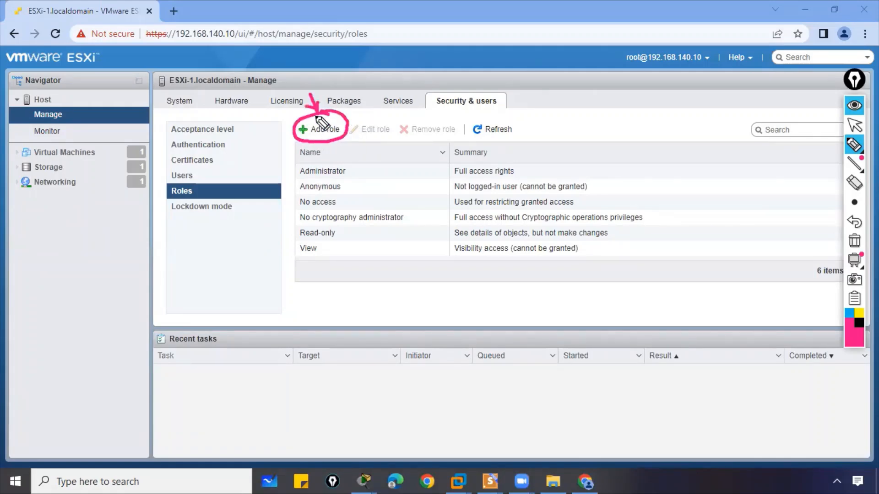
{"action": "left_click", "coordinate": [854, 241]}
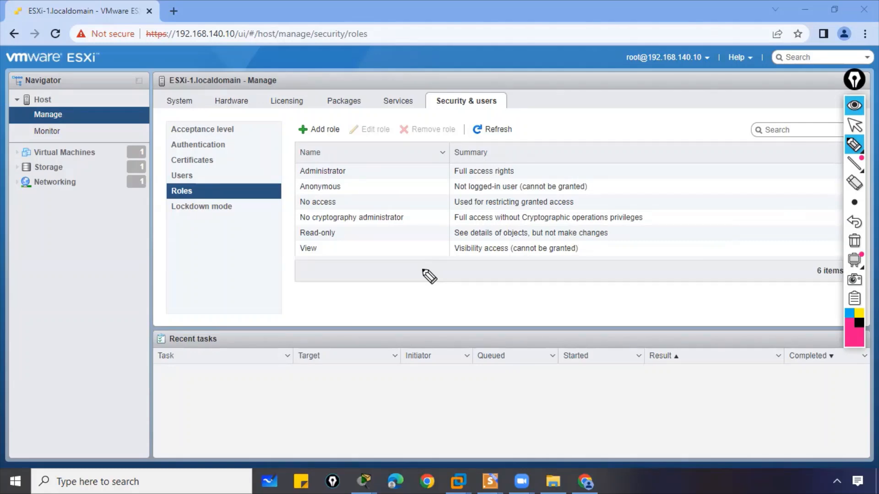
{"action": "left_click", "coordinate": [854, 125]}
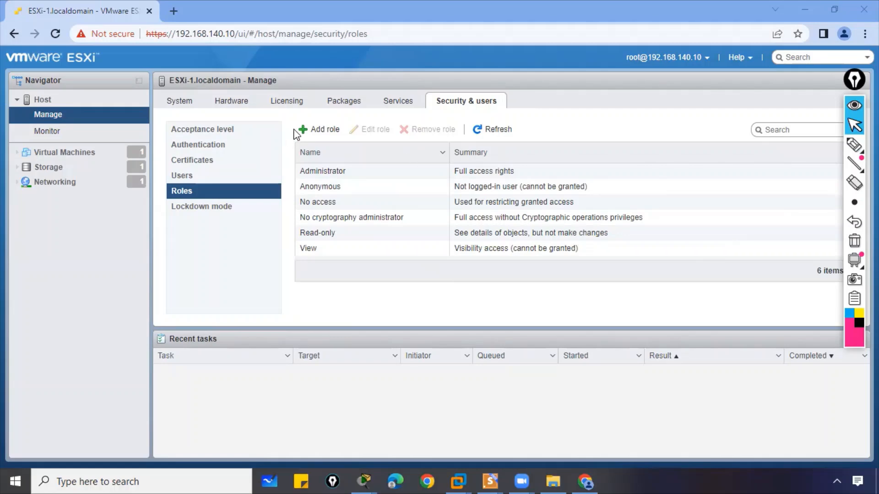
{"action": "left_click", "coordinate": [321, 129]}
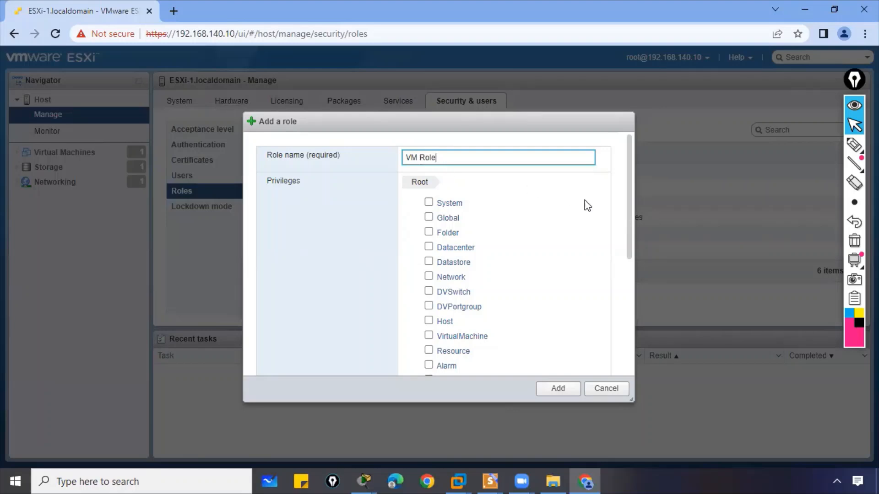
{"action": "mouse_move", "coordinate": [630, 204]}
{"action": "left_mouse_down"}
{"action": "mouse_move", "coordinate": [630, 227]}
{"action": "mouse_move", "coordinate": [627, 210]}
{"action": "left_mouse_up"}
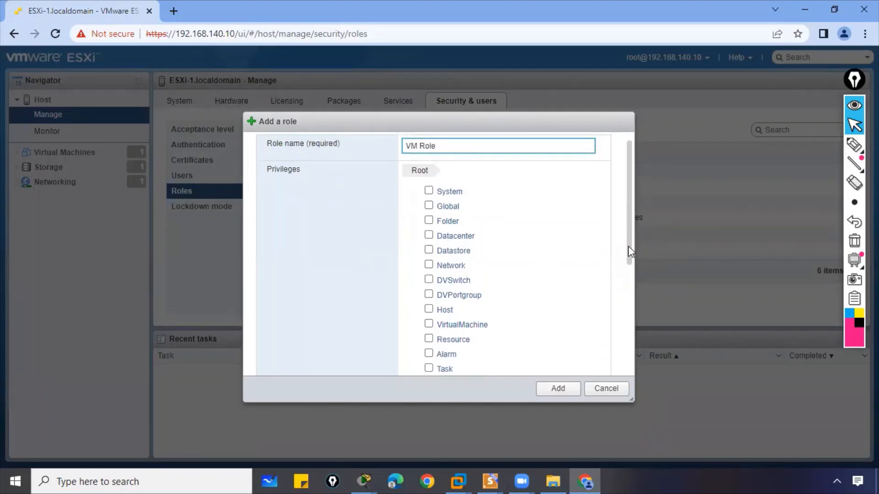
{"action": "left_click_drag", "start_coordinate": [628, 245], "coordinate": [635, 274]}
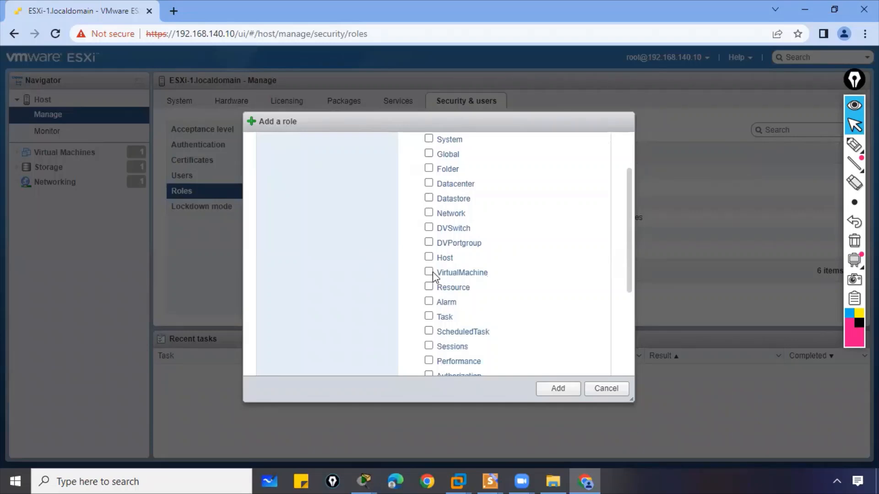
{"action": "left_click", "coordinate": [460, 274]}
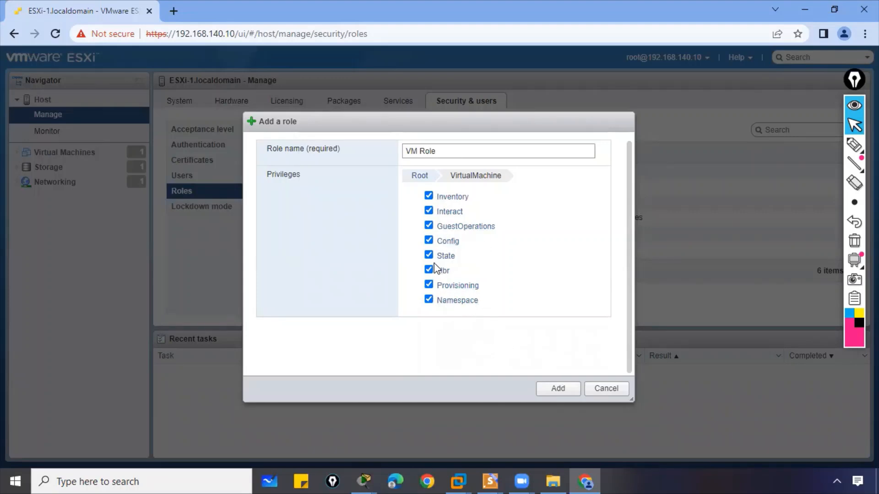
{"action": "left_click", "coordinate": [429, 197]}
{"action": "left_click", "coordinate": [429, 226]}
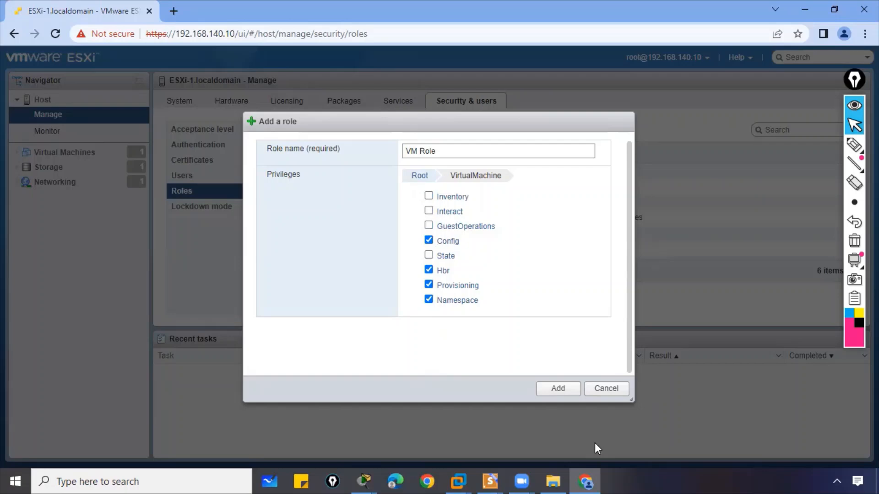
{"action": "left_click", "coordinate": [606, 394]}
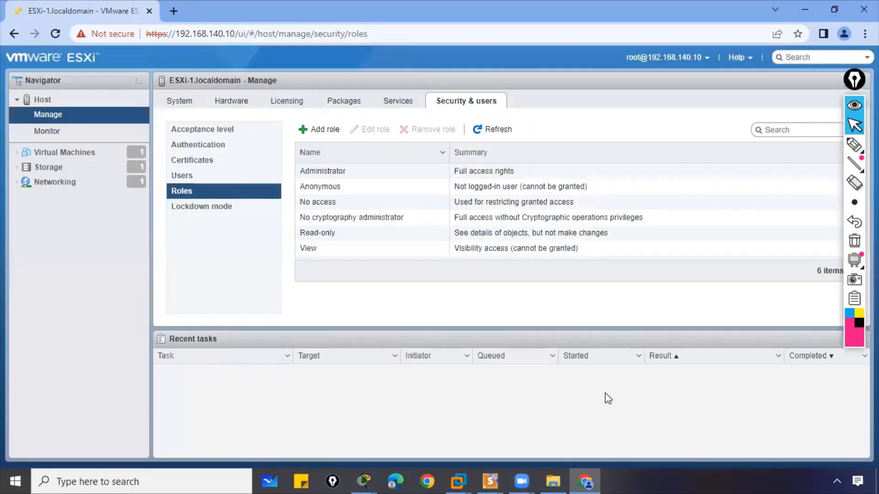
Step: Add a role named VM Role with all VirtualMachine privileges enabled, from Inventory through Namespace, and select it in the role list
{"action": "left_click", "coordinate": [322, 131]}
{"action": "left_click", "coordinate": [412, 159]}
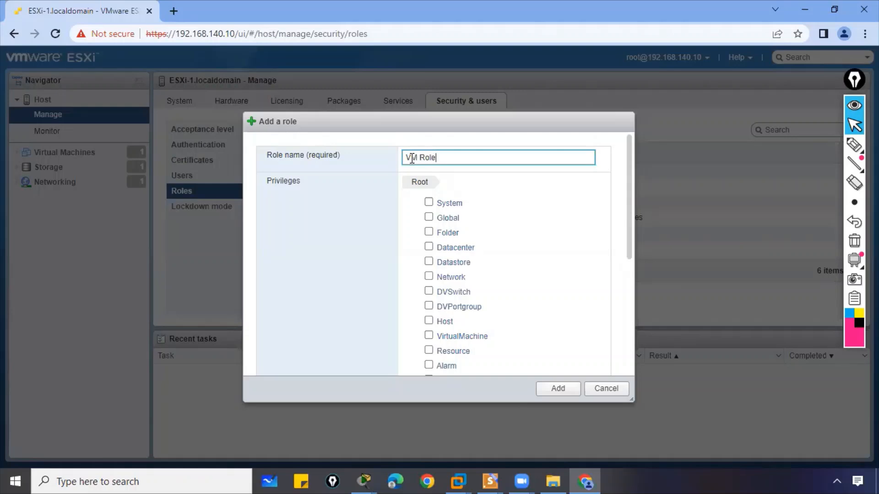
{"action": "left_click_drag", "start_coordinate": [630, 206], "coordinate": [628, 245]}
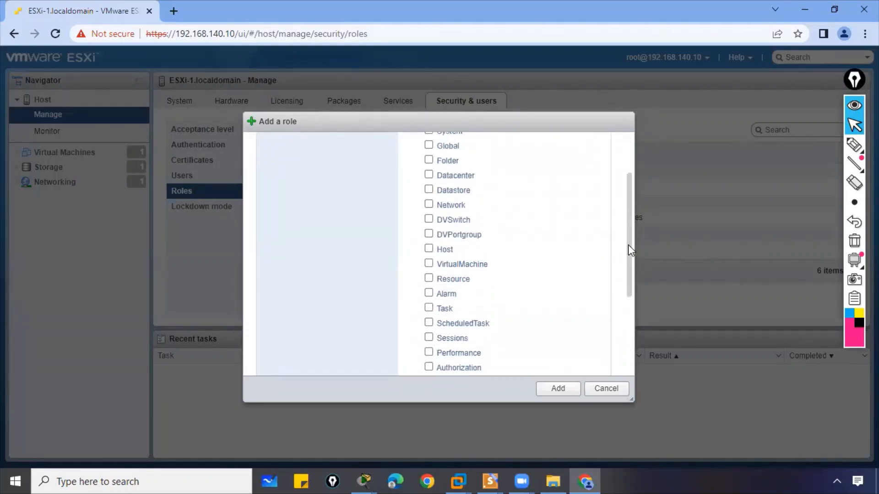
{"action": "left_click", "coordinate": [479, 264]}
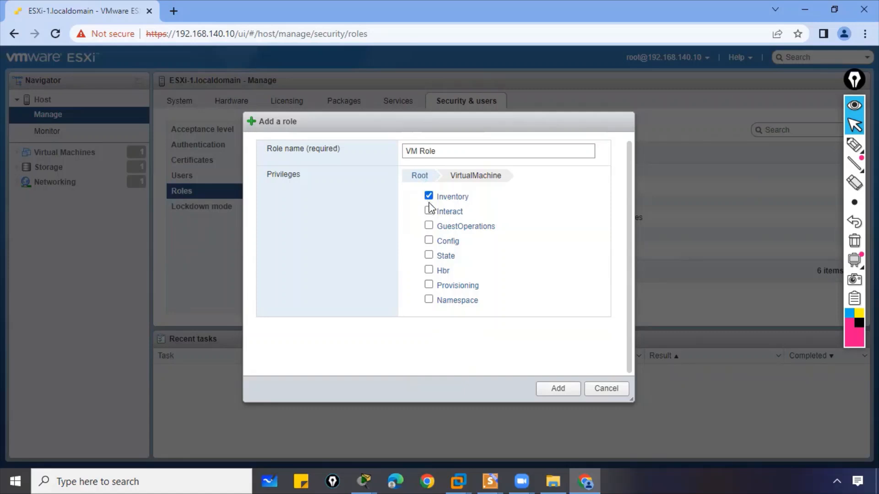
{"action": "left_click", "coordinate": [429, 240]}
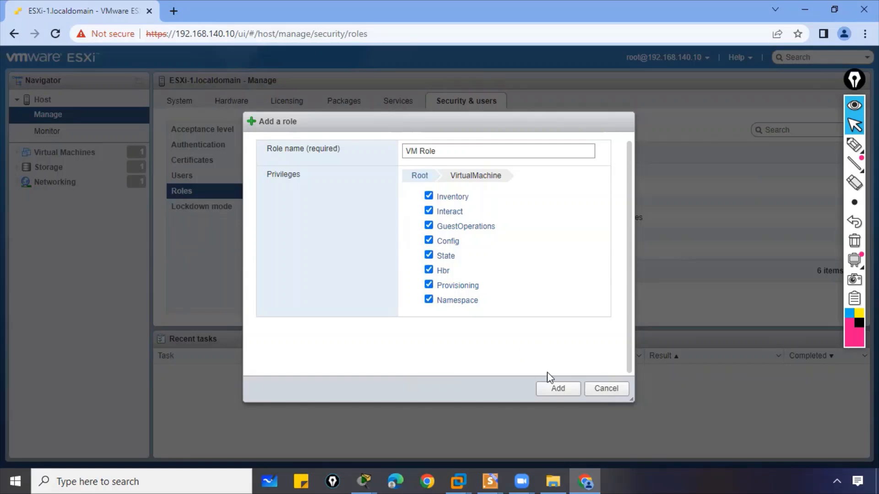
{"action": "left_click", "coordinate": [559, 392]}
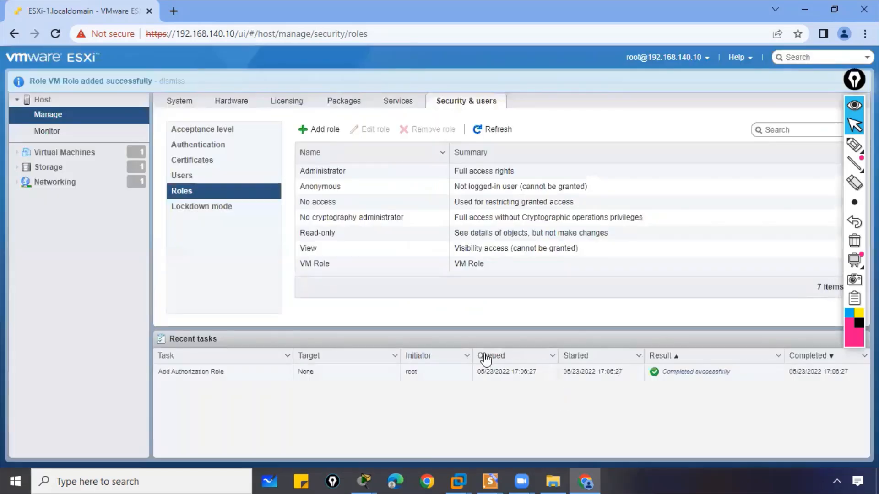
{"action": "left_click", "coordinate": [314, 271]}
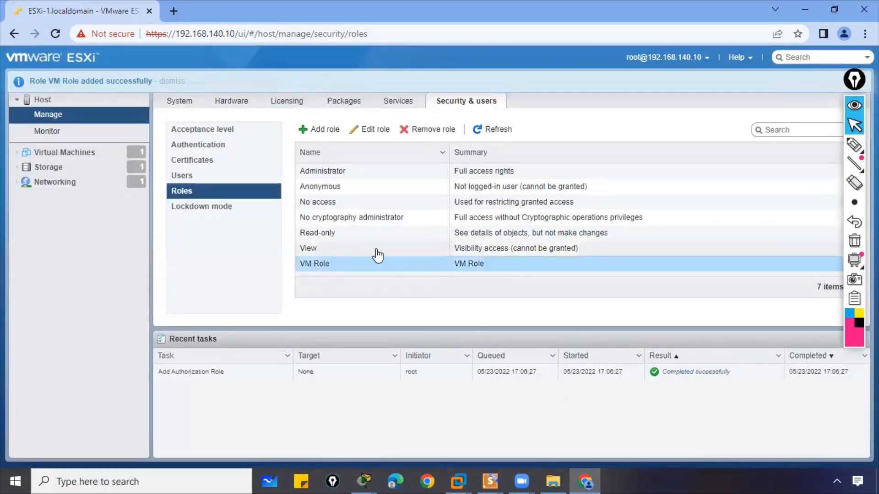
Step: Start a new host user account named vmuser with the description Virtual Machine User
{"action": "left_click", "coordinate": [192, 180]}
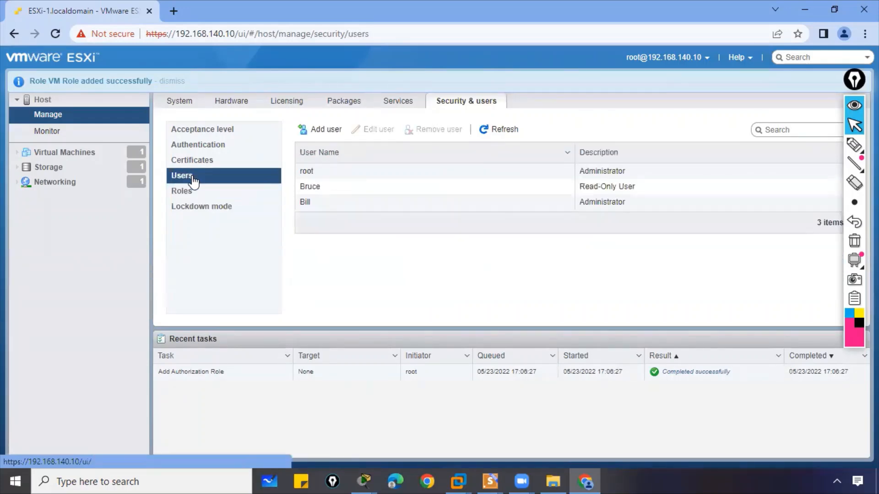
{"action": "left_click", "coordinate": [328, 129]}
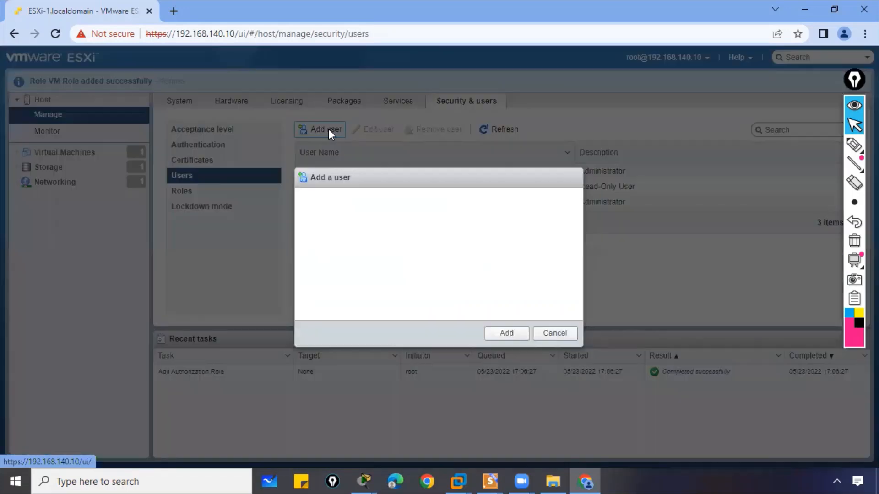
{"action": "left_click", "coordinate": [474, 212]}
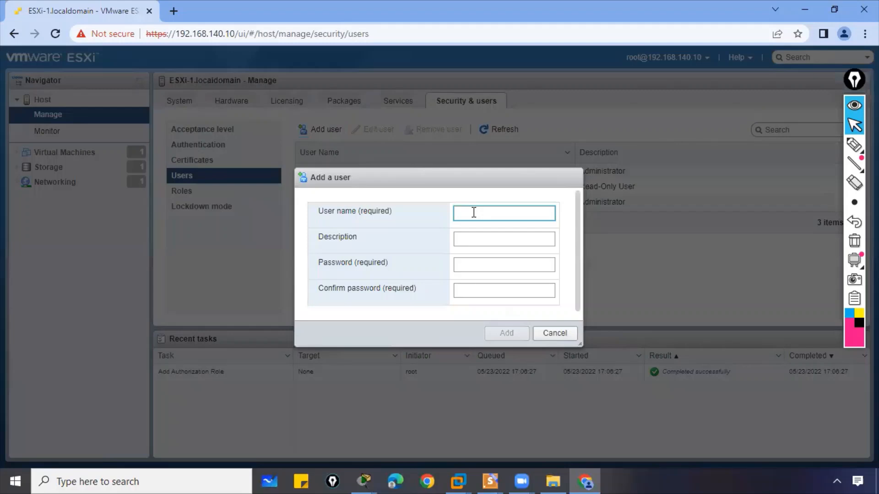
{"action": "type", "text": "V"}
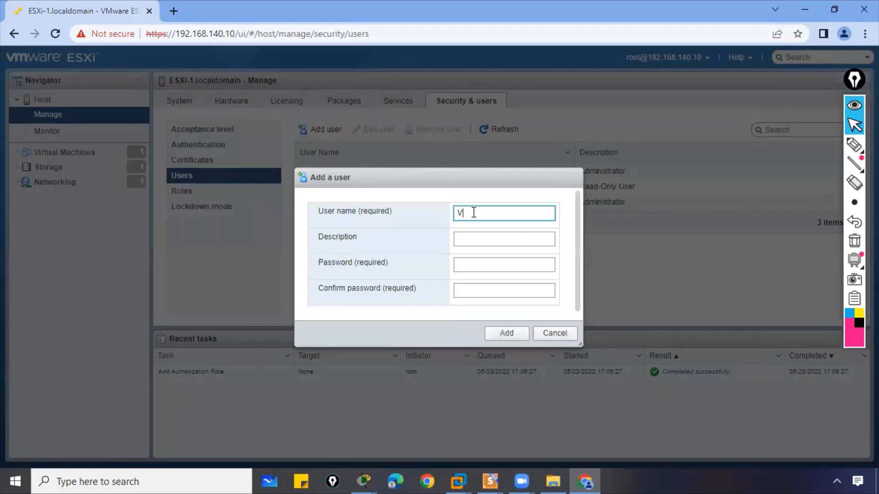
{"action": "key", "text": "BackSpace"}
{"action": "type", "text": "vmuser"}
{"action": "left_click", "coordinate": [478, 240]}
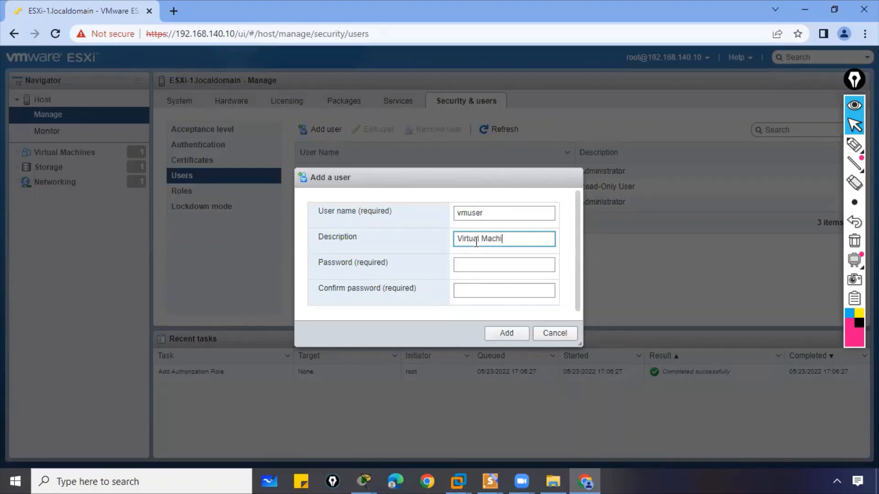
{"action": "type", "text": "Virtual Machine User"}
Step: Enter and confirm the account password, add the user, and select vmuser in the user list
{"action": "key", "text": "Tab"}
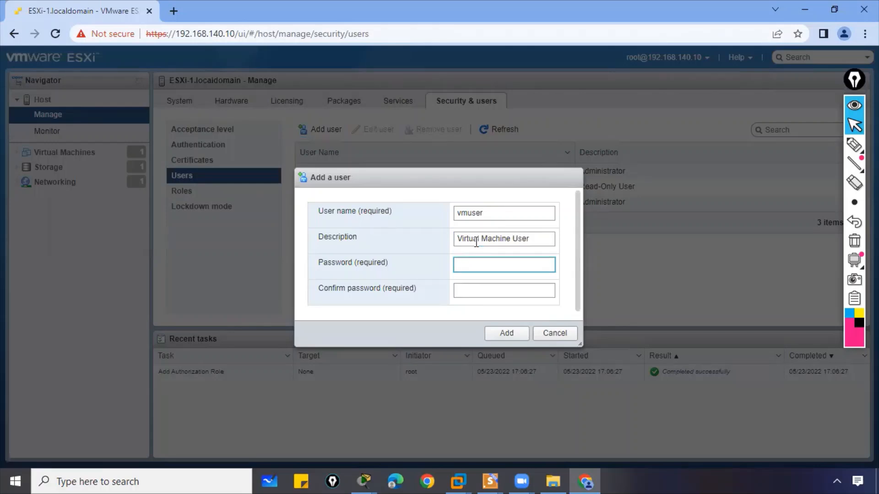
{"action": "type", "text": "***"}
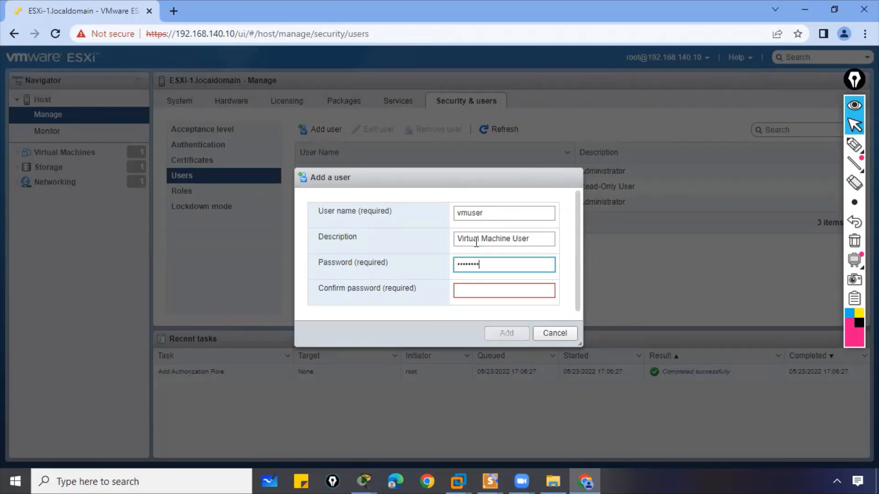
{"action": "key", "text": "Tab"}
{"action": "type", "text": "******"}
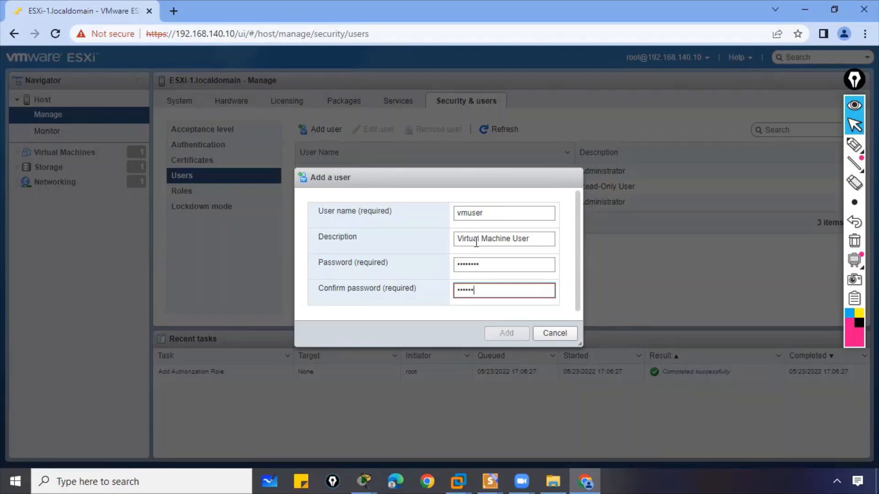
{"action": "type", "text": "***"}
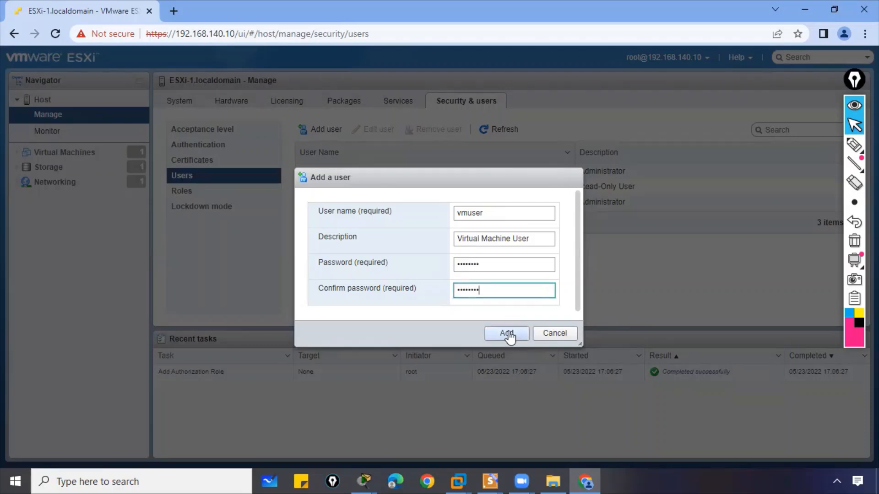
{"action": "left_click", "coordinate": [507, 333]}
{"action": "left_click", "coordinate": [356, 220]}
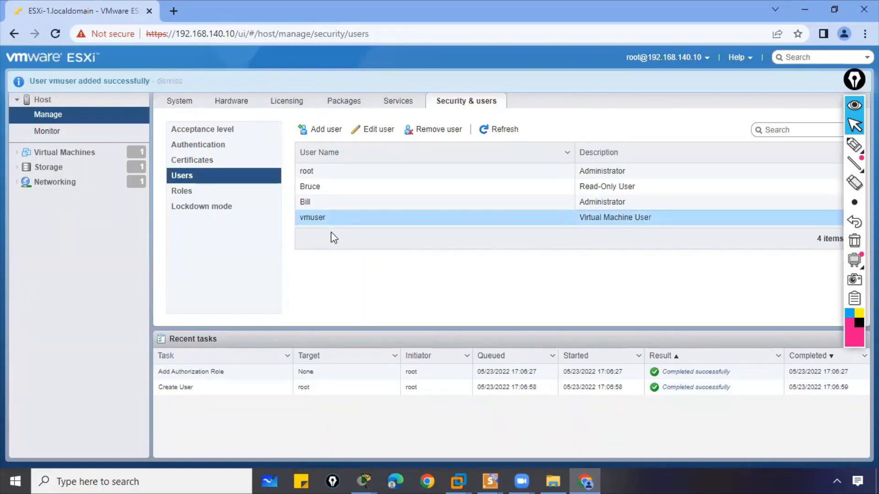
Step: Review VM Role in the host's role list and vmuser in its user list
{"action": "left_click", "coordinate": [854, 145]}
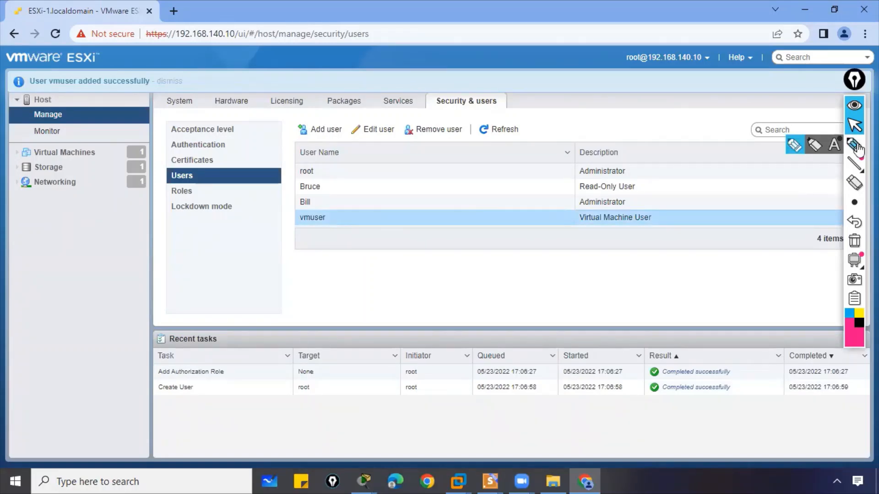
{"action": "left_click", "coordinate": [854, 125]}
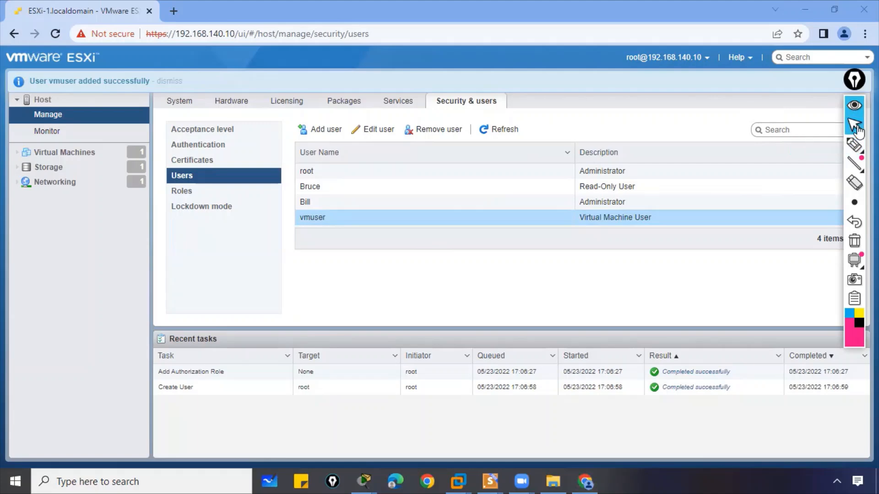
{"action": "left_click", "coordinate": [190, 192]}
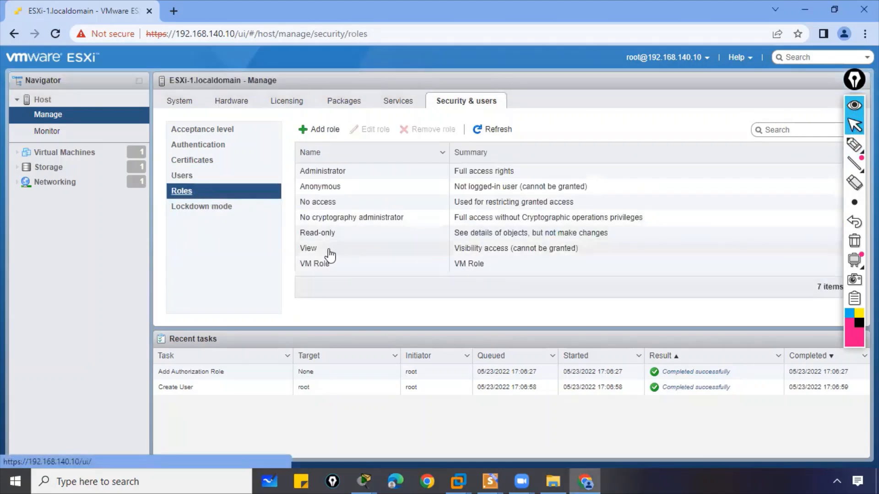
{"action": "double_click", "coordinate": [321, 265]}
{"action": "left_click", "coordinate": [189, 179]}
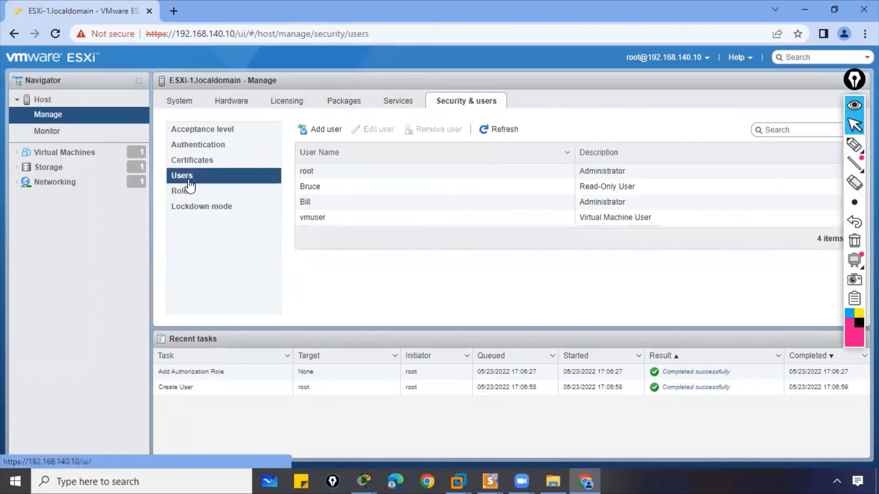
{"action": "left_click", "coordinate": [329, 220]}
{"action": "left_click", "coordinate": [192, 194]}
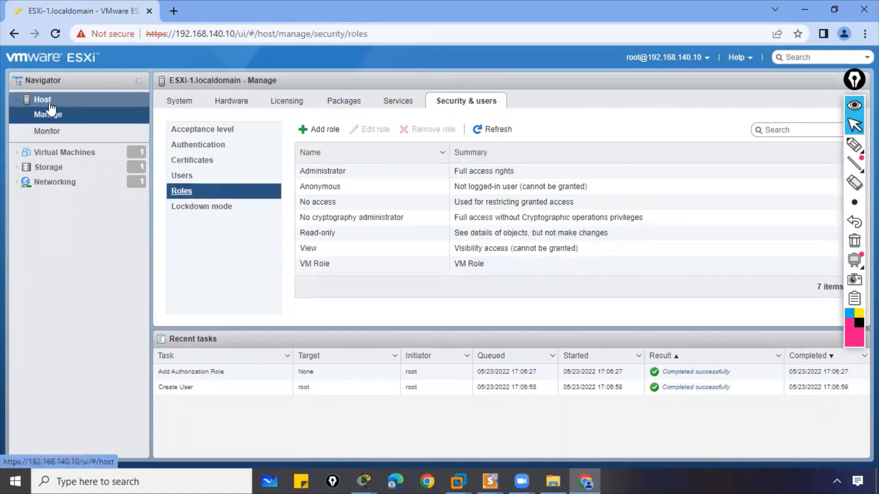
Step: In the host's permissions, start a new user entry pairing vmuser with VM Role
{"action": "left_click", "coordinate": [51, 106]}
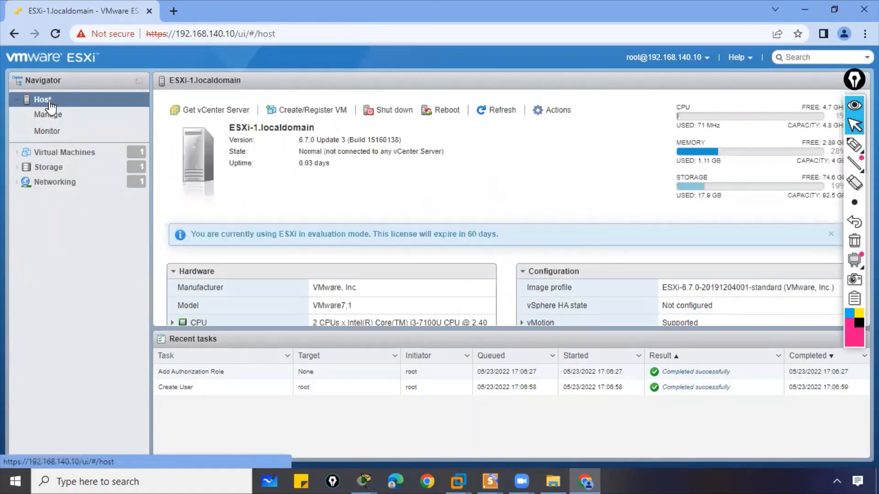
{"action": "right_click", "coordinate": [48, 103]}
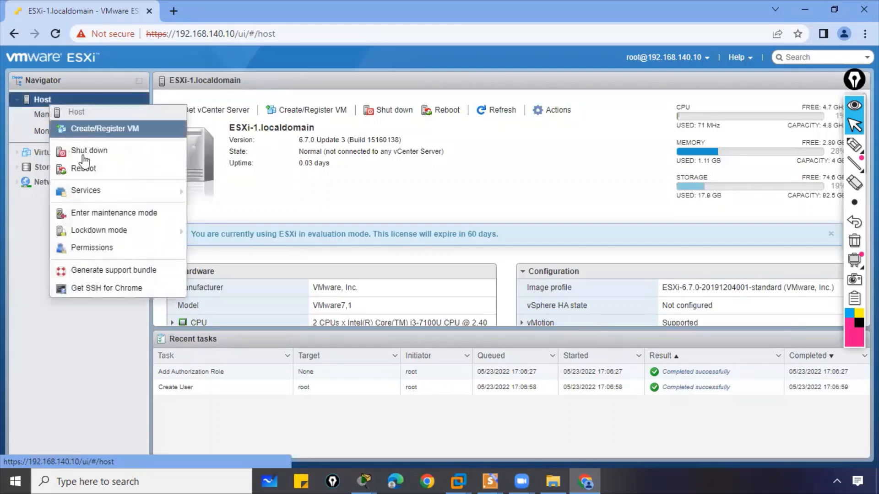
{"action": "left_click", "coordinate": [108, 250]}
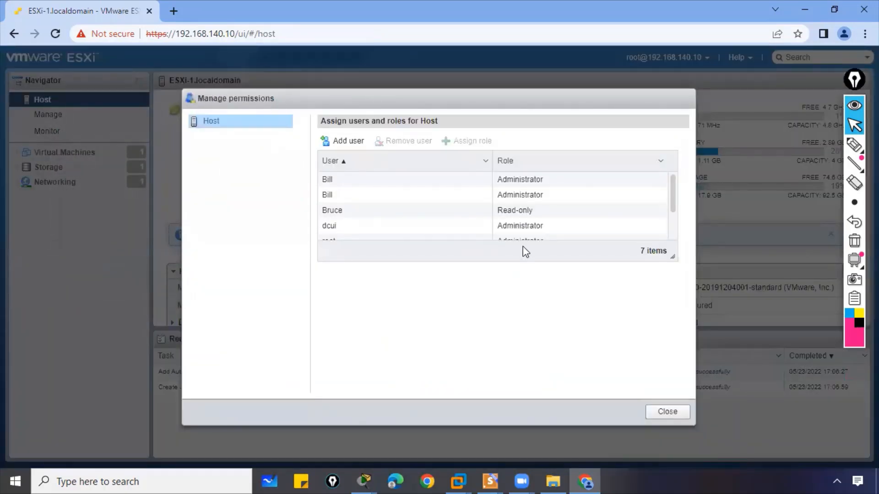
{"action": "left_click", "coordinate": [350, 143]}
{"action": "left_click", "coordinate": [484, 161]}
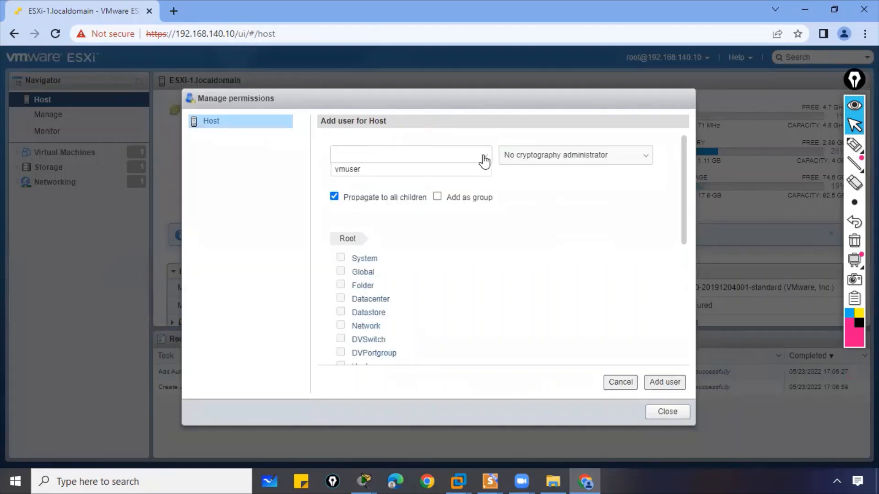
{"action": "left_click", "coordinate": [374, 171]}
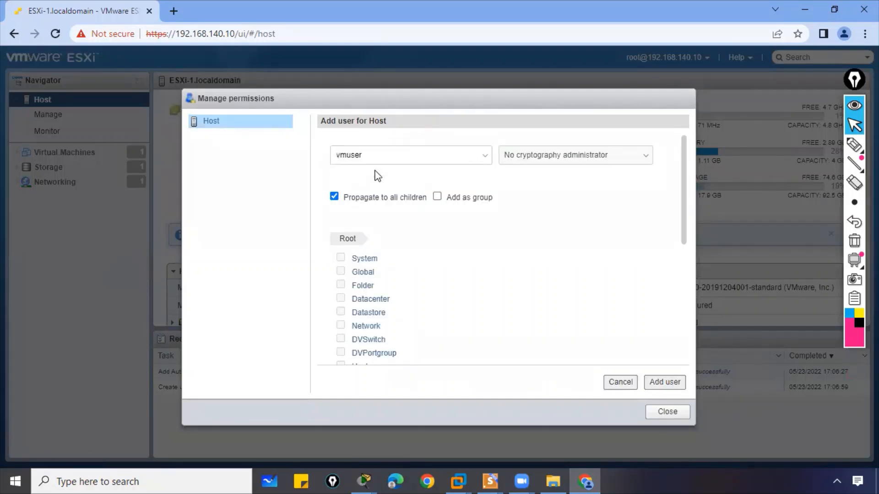
{"action": "left_click", "coordinate": [556, 160]}
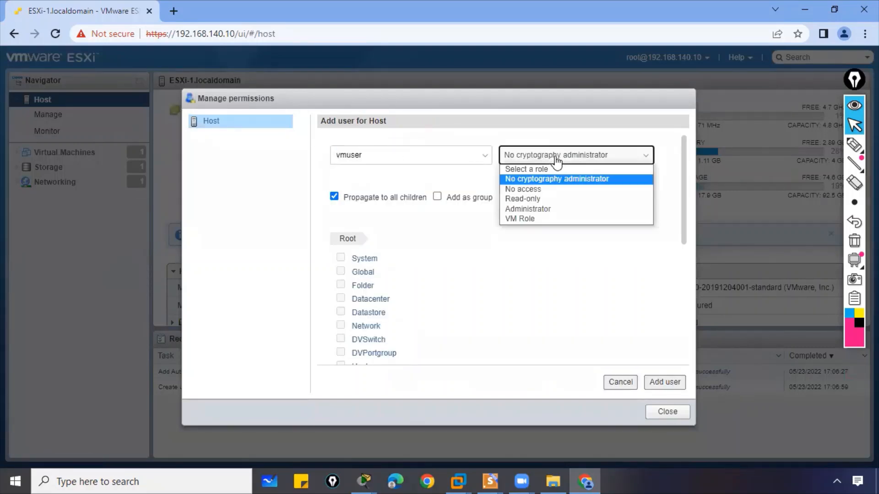
{"action": "left_click", "coordinate": [525, 221]}
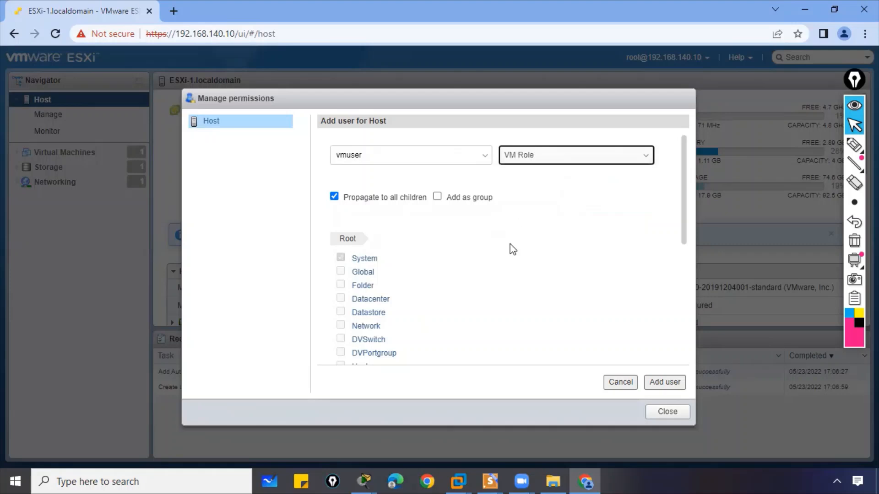
Step: Enable Add as group, inspect the role's VirtualMachine privileges, and add the vmuser permission to the host
{"action": "left_click", "coordinate": [438, 197]}
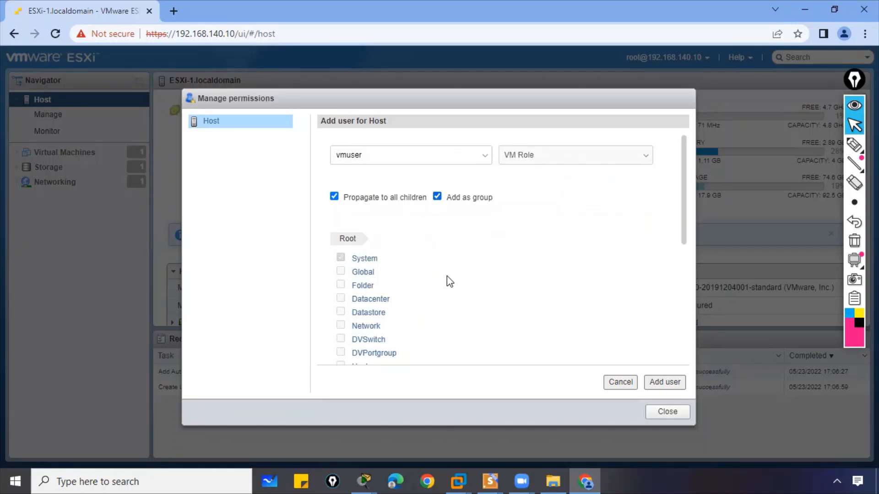
{"action": "left_click_drag", "start_coordinate": [684, 218], "coordinate": [686, 277]}
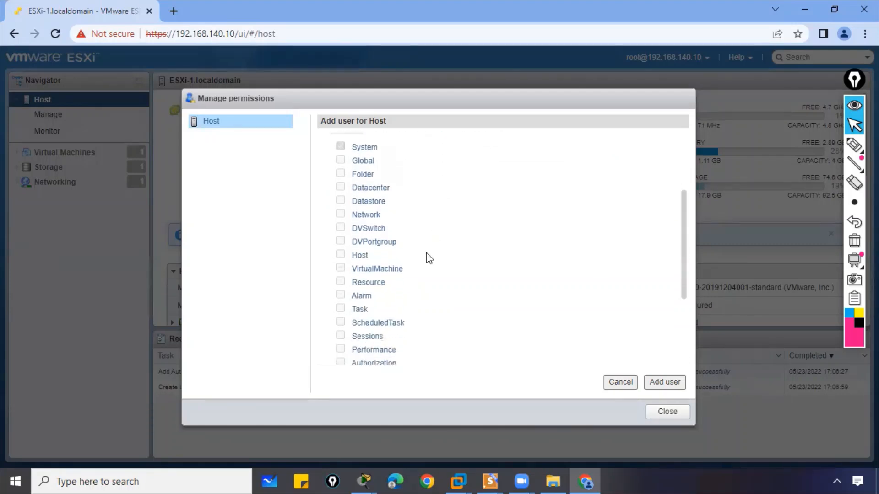
{"action": "left_click", "coordinate": [384, 270]}
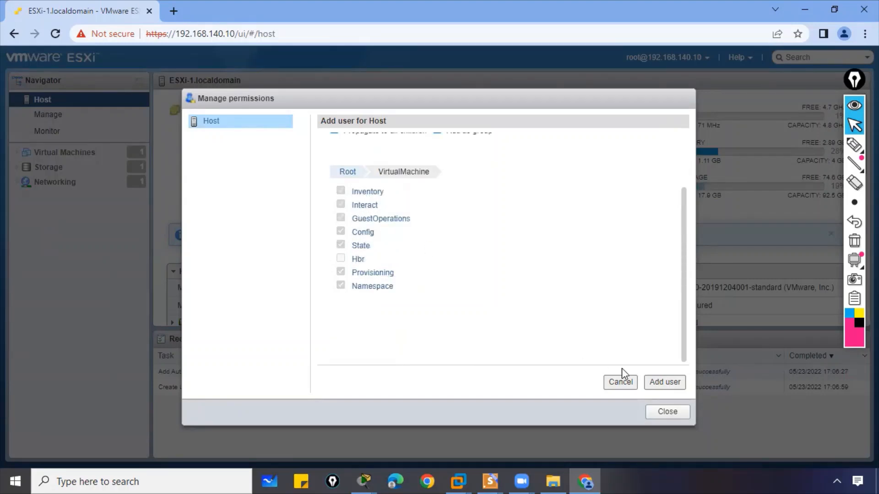
{"action": "left_click", "coordinate": [667, 385]}
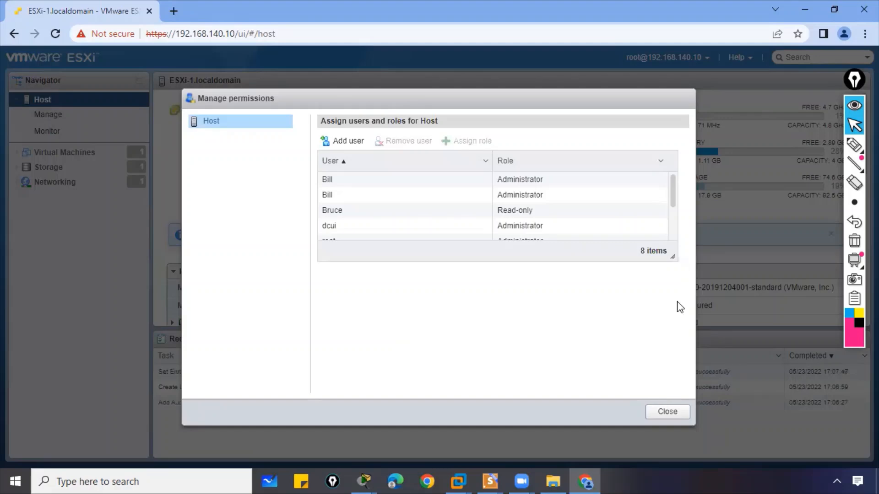
{"action": "left_click_drag", "start_coordinate": [674, 206], "coordinate": [679, 283]}
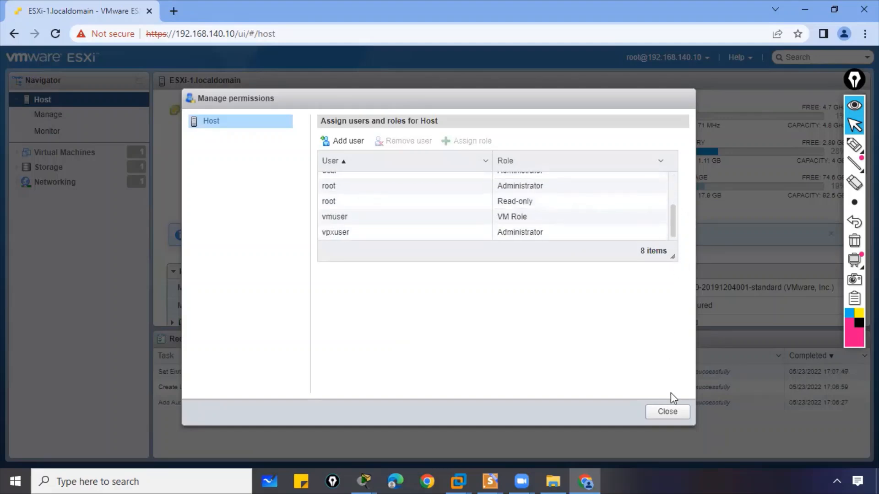
{"action": "left_click", "coordinate": [667, 412]}
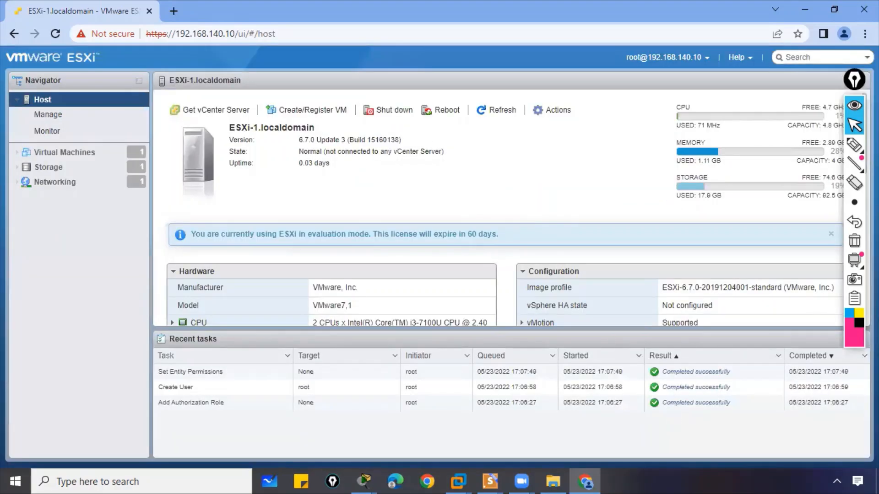
Step: Circle the signed-in root account with the annotation pen and clear the drawing
{"action": "left_click", "coordinate": [854, 145]}
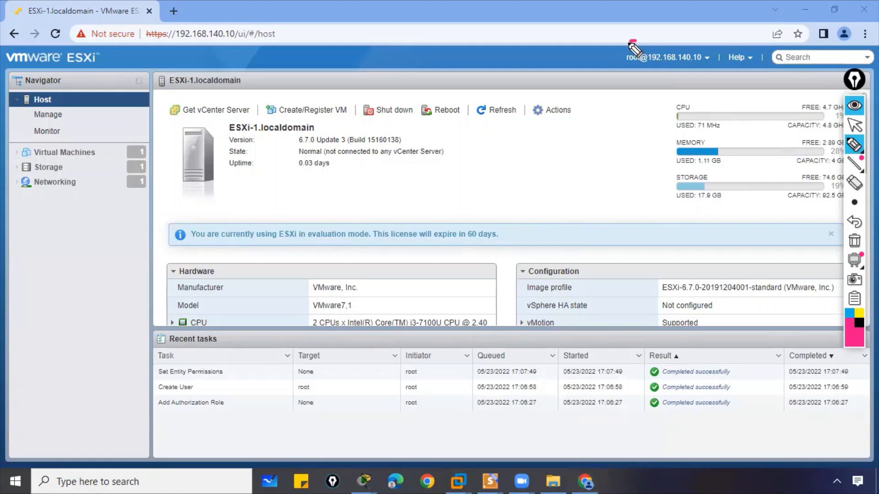
{"action": "mouse_move", "coordinate": [632, 43]}
{"action": "left_mouse_down"}
{"action": "mouse_move", "coordinate": [664, 67]}
{"action": "mouse_move", "coordinate": [641, 37]}
{"action": "mouse_move", "coordinate": [634, 45]}
{"action": "mouse_move", "coordinate": [641, 35]}
{"action": "left_mouse_up"}
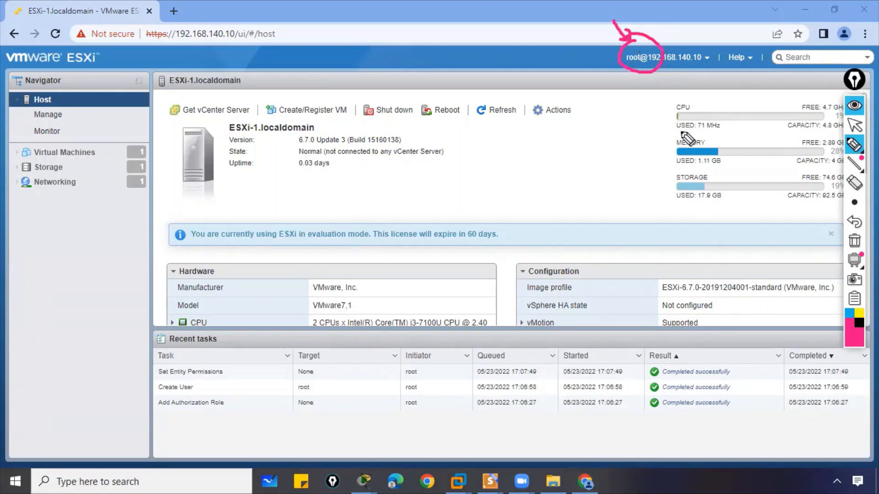
{"action": "left_click", "coordinate": [855, 244]}
{"action": "left_click", "coordinate": [854, 125]}
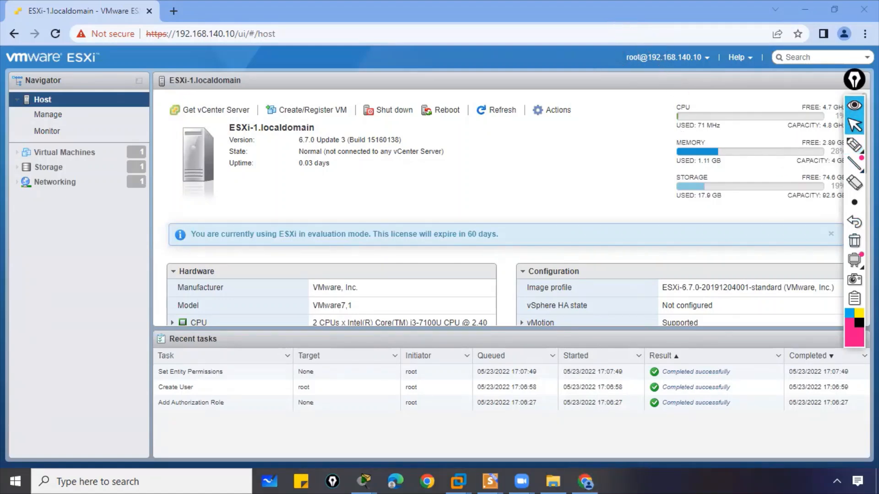
Step: View the New datastore creation types in the host's storage without creating one, and open the details of datastore1
{"action": "left_click", "coordinate": [55, 177]}
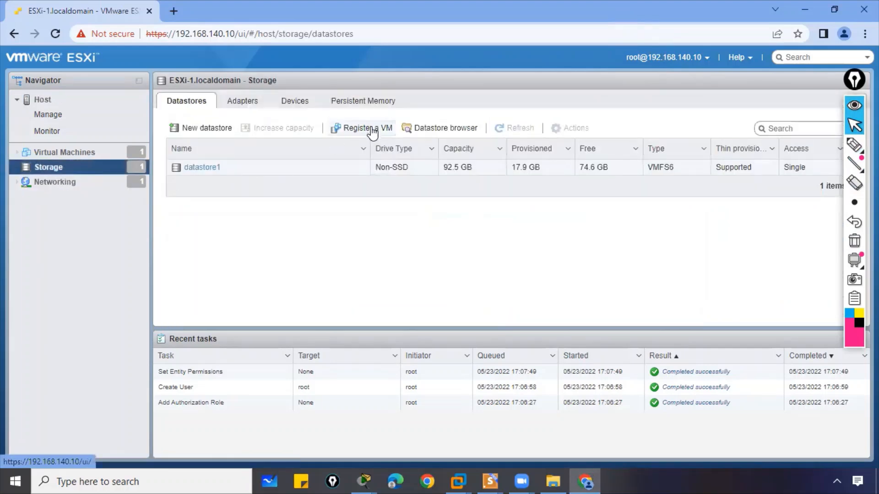
{"action": "left_click", "coordinate": [215, 135]}
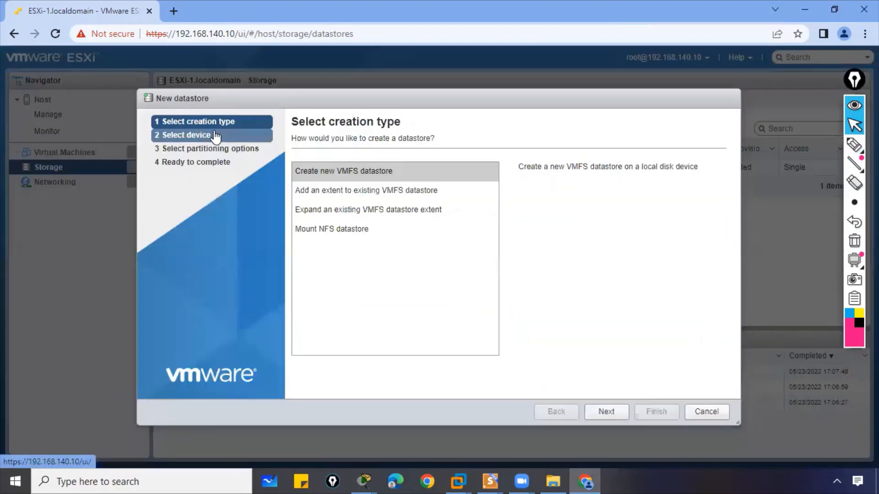
{"action": "left_click", "coordinate": [705, 411]}
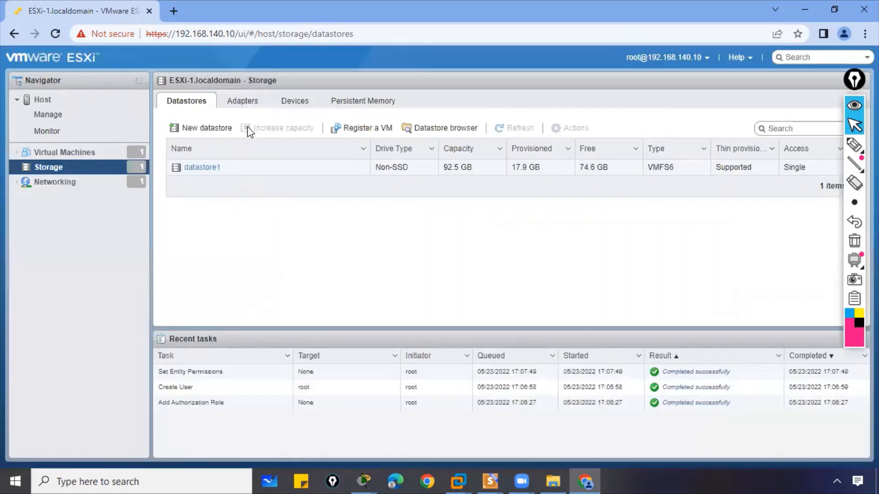
{"action": "left_click", "coordinate": [205, 167]}
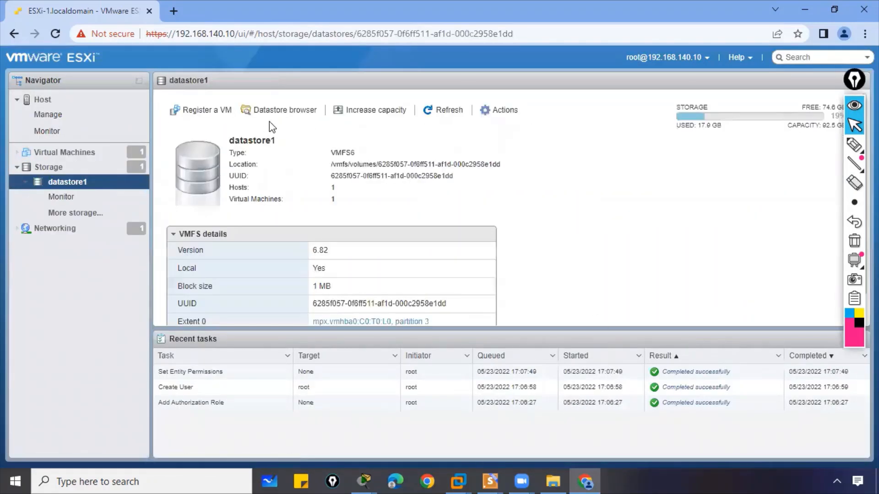
Step: Browse the files in datastore1, close the datastore browser, and open the host's virtual machine list
{"action": "left_click", "coordinate": [281, 110]}
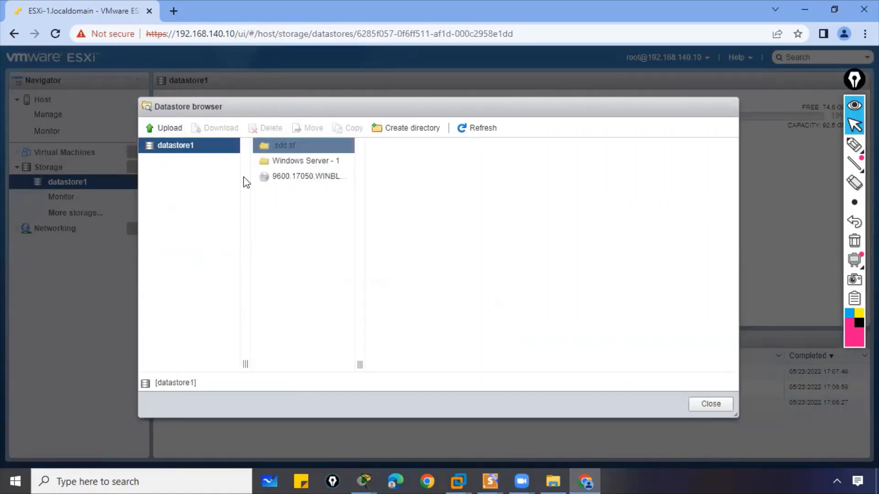
{"action": "left_click", "coordinate": [711, 404]}
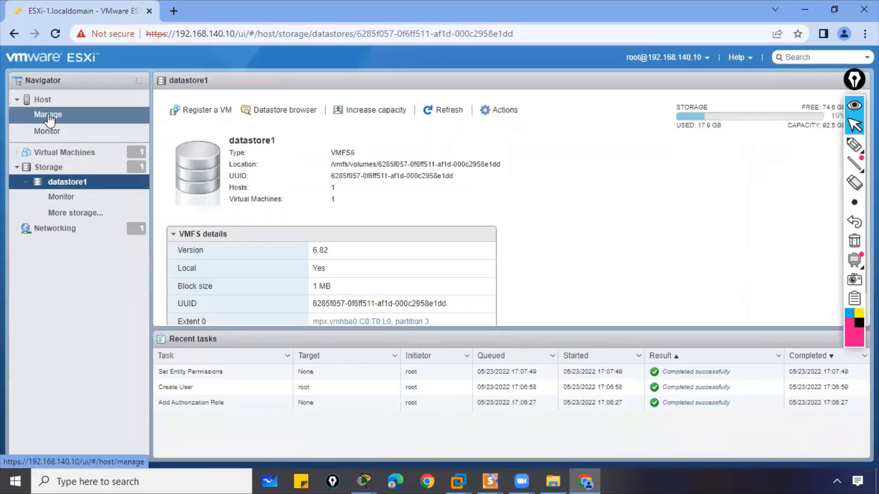
{"action": "left_click", "coordinate": [65, 157]}
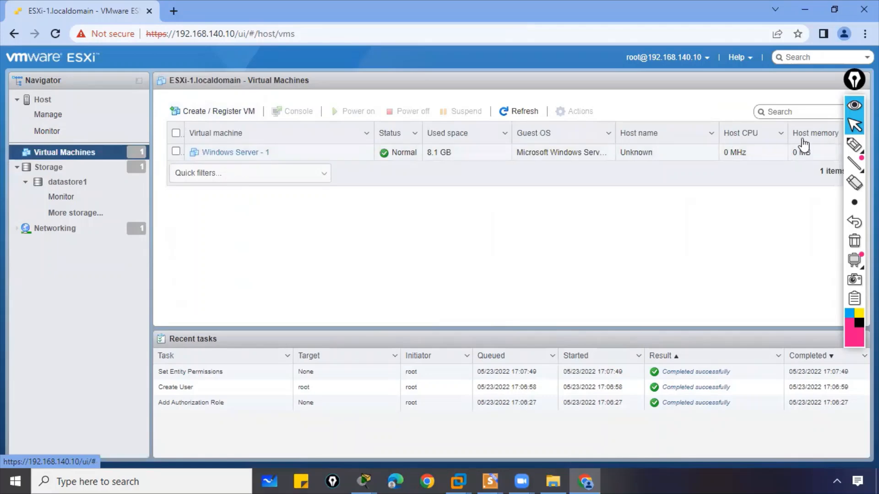
Step: Mark the signed-in root account and circle the Windows Server - 1 machine with the annotation pen, and clear the drawings
{"action": "left_click", "coordinate": [854, 145]}
{"action": "mouse_move", "coordinate": [647, 39]}
{"action": "left_mouse_down"}
{"action": "mouse_move", "coordinate": [627, 33]}
{"action": "mouse_move", "coordinate": [611, 48]}
{"action": "left_mouse_up"}
{"action": "left_click_drag", "start_coordinate": [664, 69], "coordinate": [623, 68]}
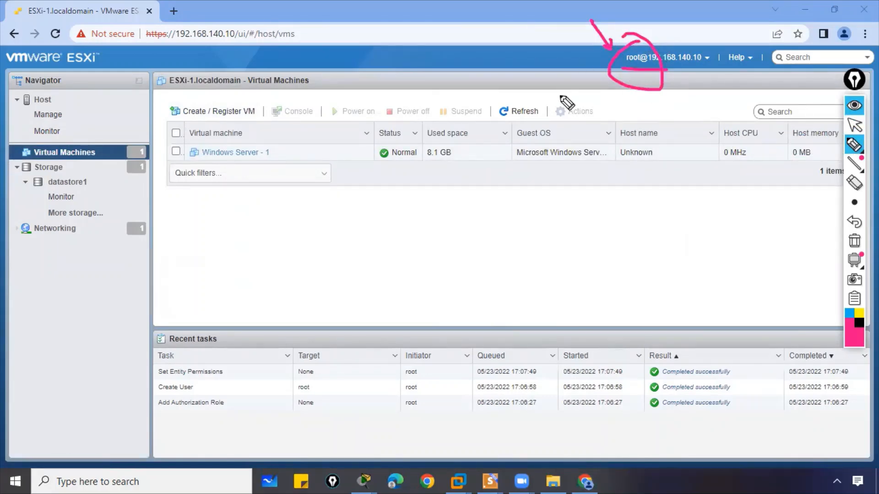
{"action": "left_click_drag", "start_coordinate": [205, 145], "coordinate": [288, 137]}
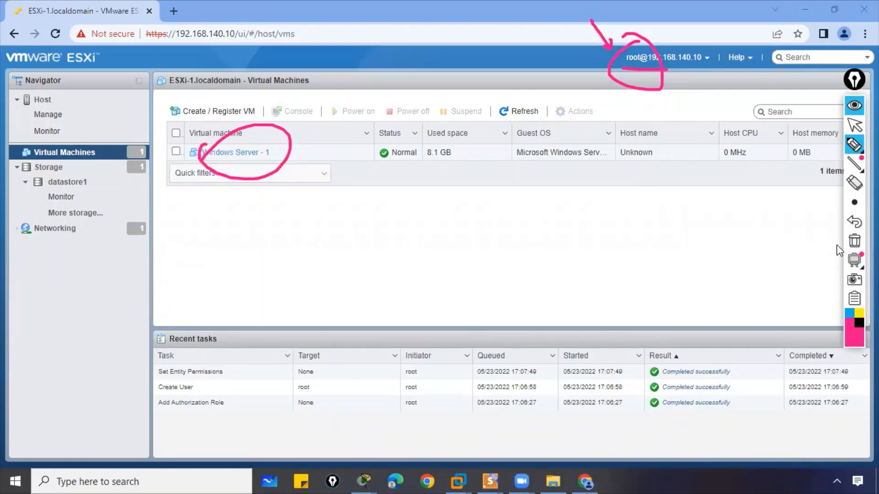
{"action": "left_click", "coordinate": [854, 241]}
{"action": "left_click", "coordinate": [856, 144]}
{"action": "left_click", "coordinate": [854, 125]}
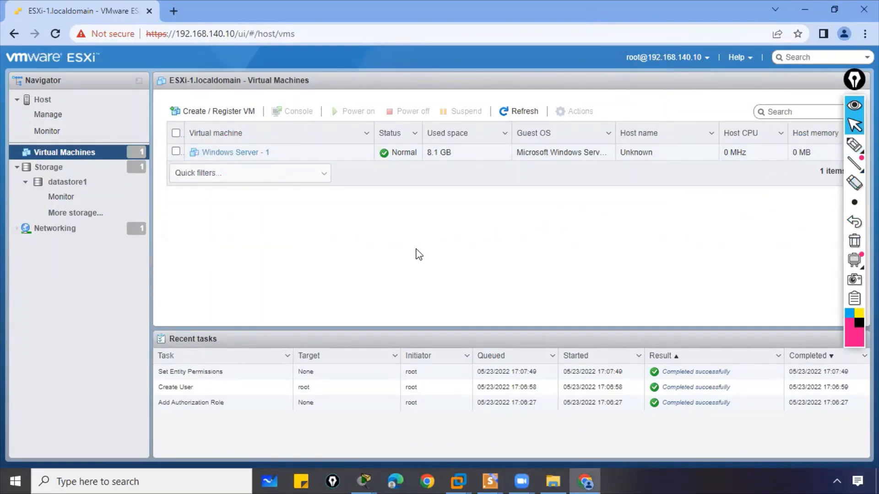
Step: Recheck root's access to the datastore1 files and return to the virtual machine list
{"action": "left_click", "coordinate": [68, 183]}
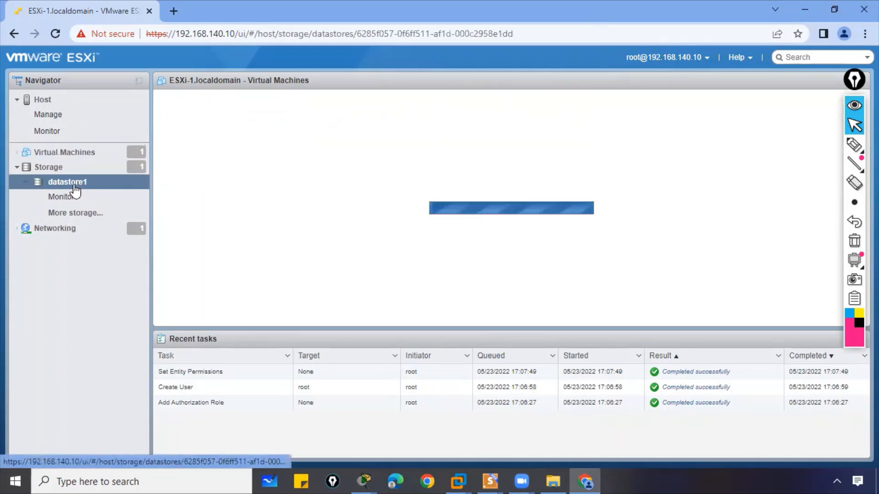
{"action": "left_click", "coordinate": [284, 110]}
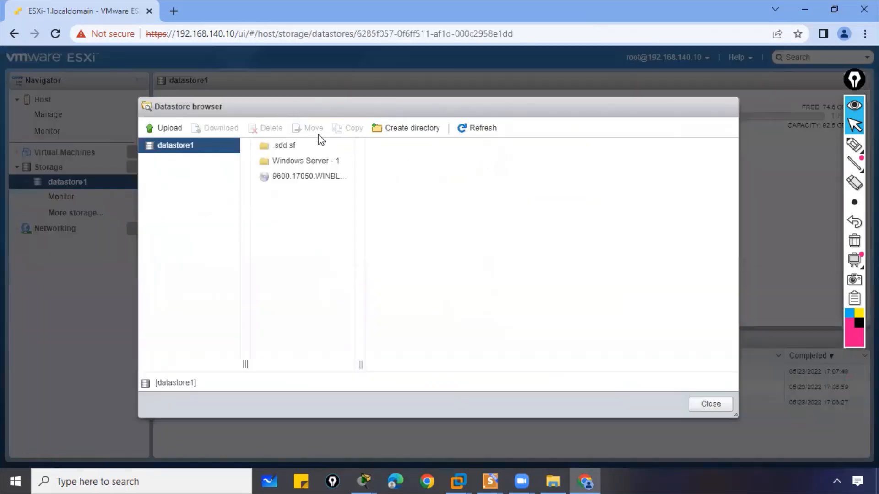
{"action": "left_click", "coordinate": [710, 403]}
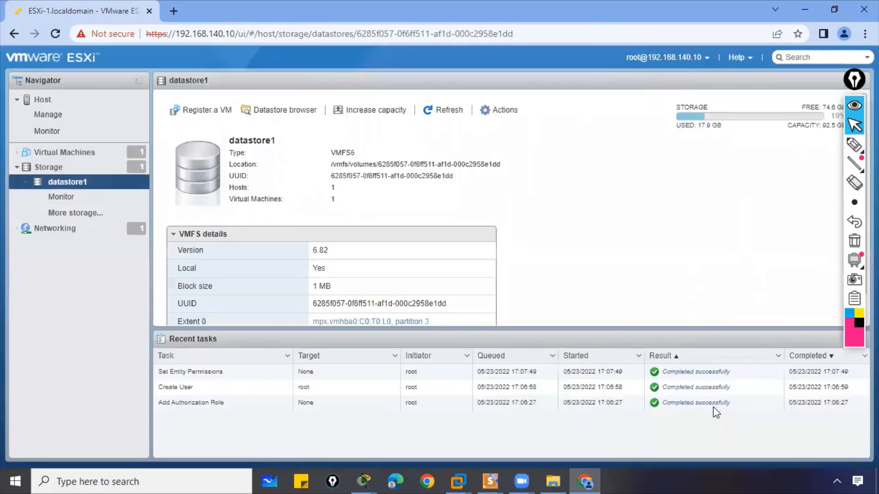
{"action": "left_click", "coordinate": [88, 151]}
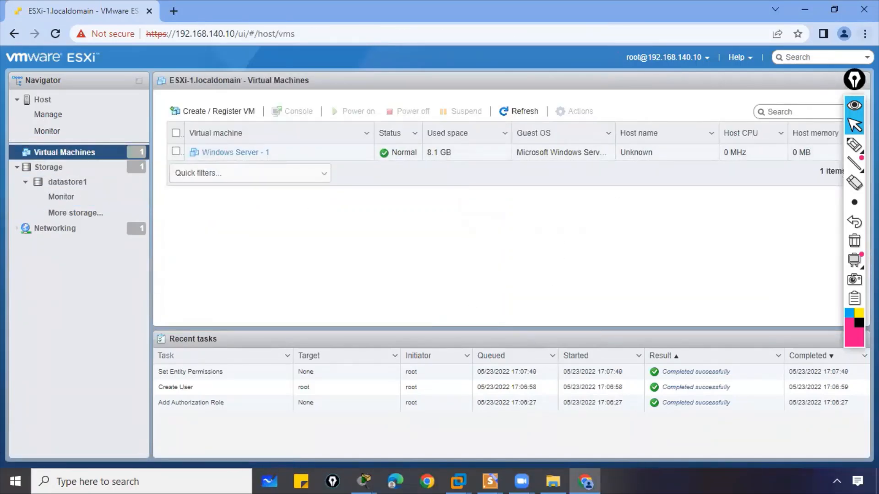
Step: Open a new Incognito window and load the ESXi login page at 192.168.140.10
{"action": "left_click", "coordinate": [865, 34]}
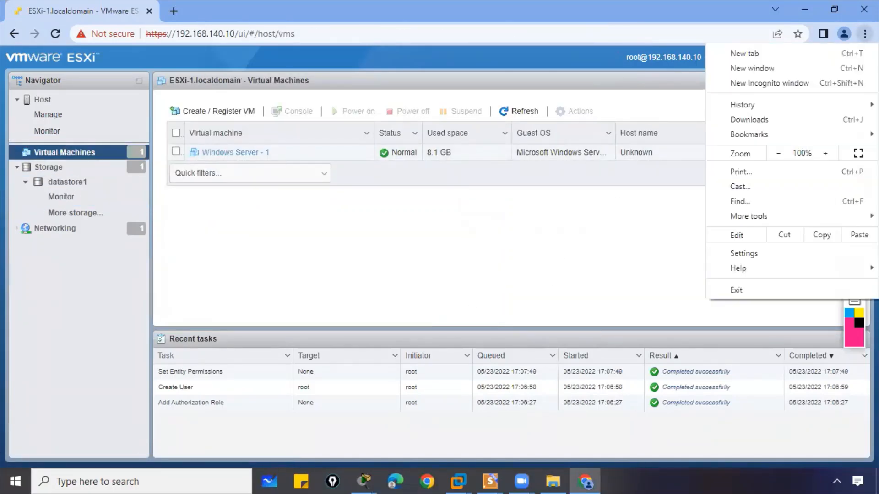
{"action": "left_click", "coordinate": [785, 84]}
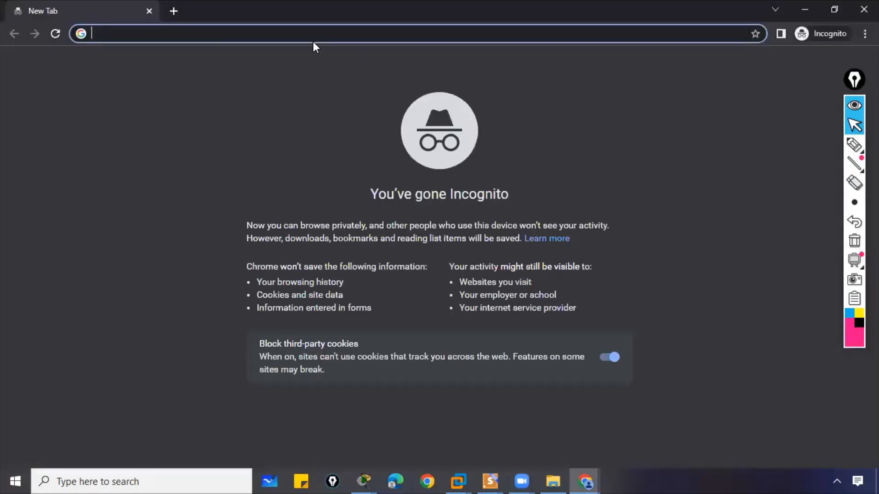
{"action": "type", "text": "192.168.140.10"}
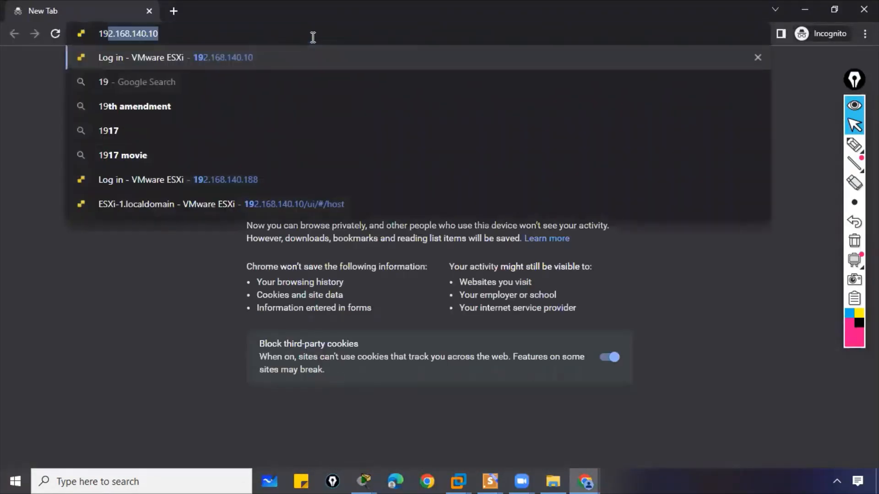
{"action": "key", "text": "Return"}
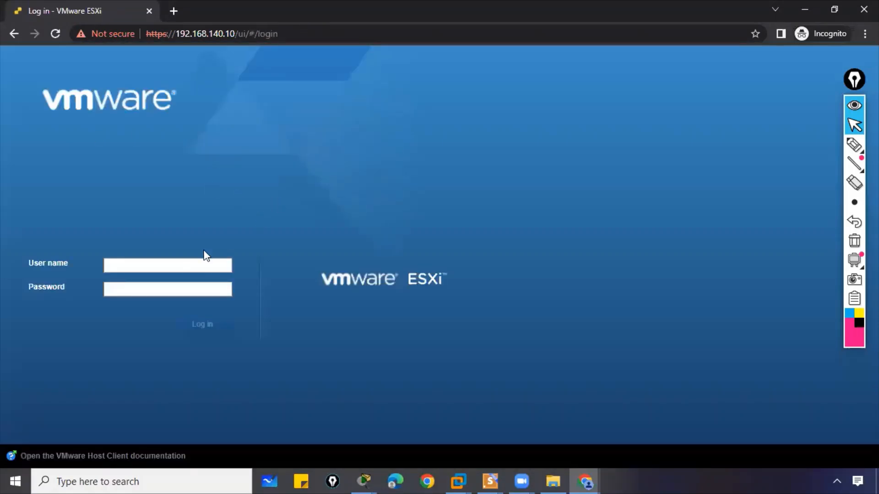
Step: Log in to the ESXi host as vmuser with the account password
{"action": "left_click", "coordinate": [188, 266]}
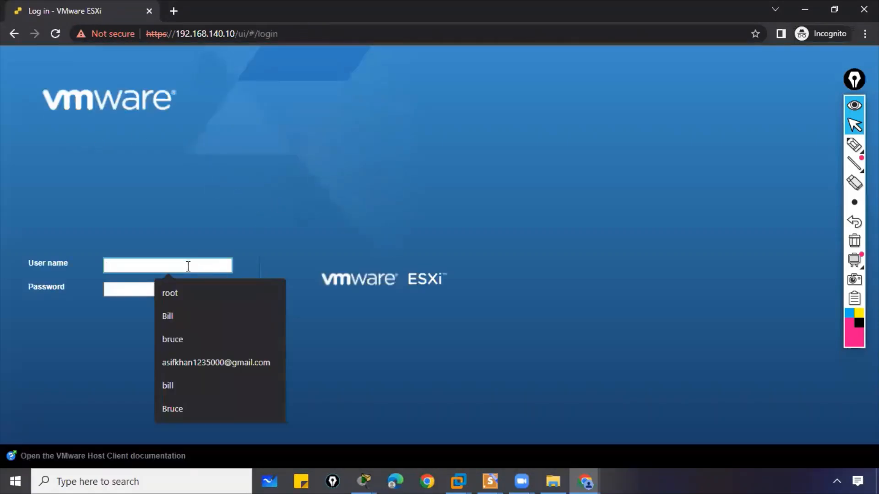
{"action": "type", "text": "vmuser"}
{"action": "key", "text": "Tab"}
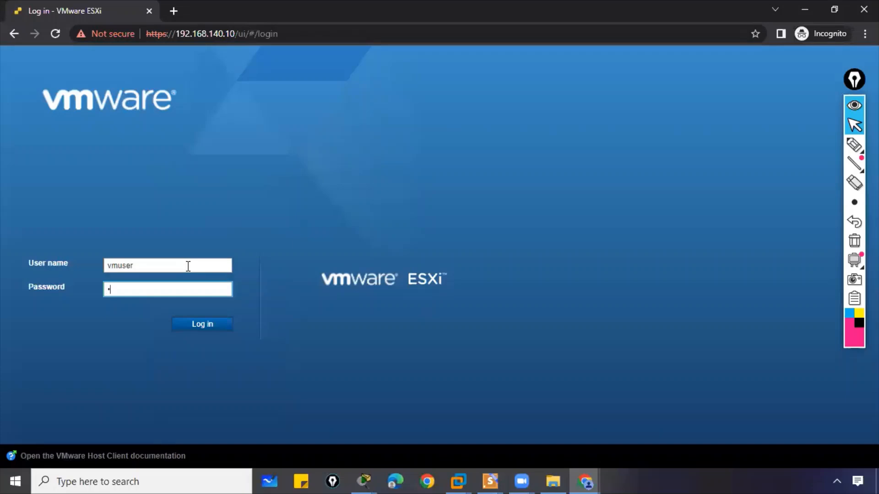
{"action": "type", "text": "••••••••"}
{"action": "key", "text": "Return"}
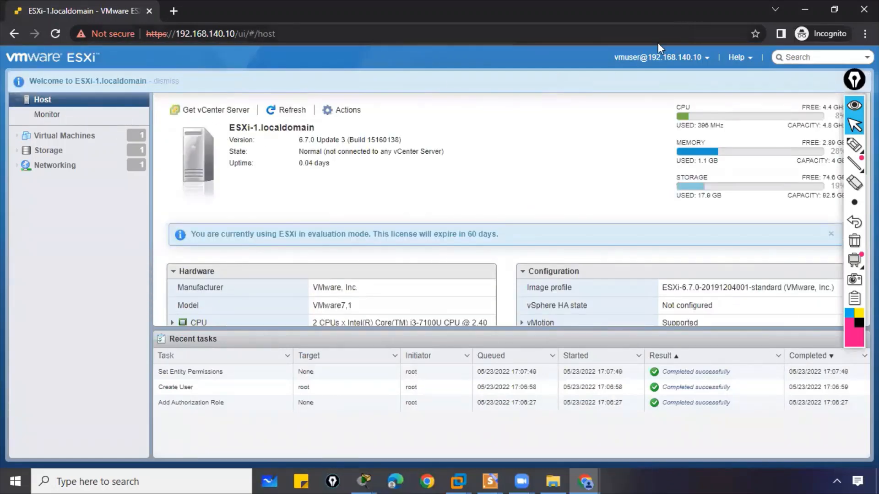
Step: Open Windows Server - 1 from the virtual machine list, power it on and show its console
{"action": "left_click", "coordinate": [87, 146]}
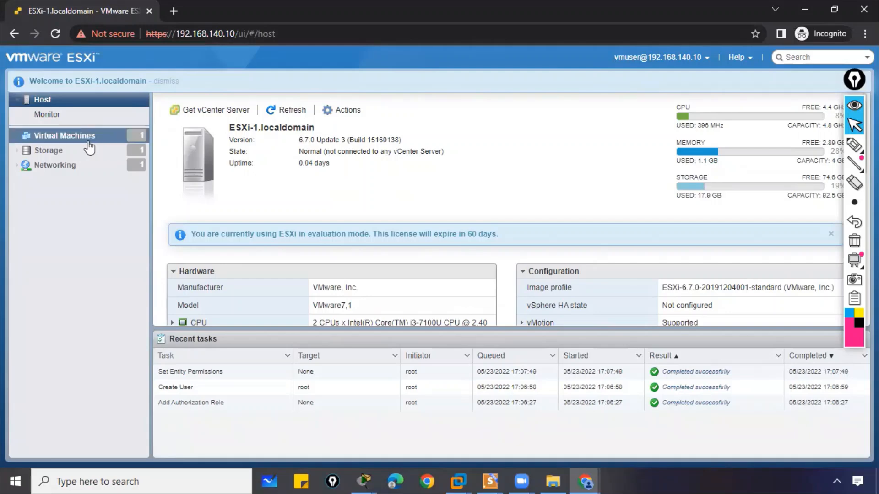
{"action": "left_click", "coordinate": [243, 154]}
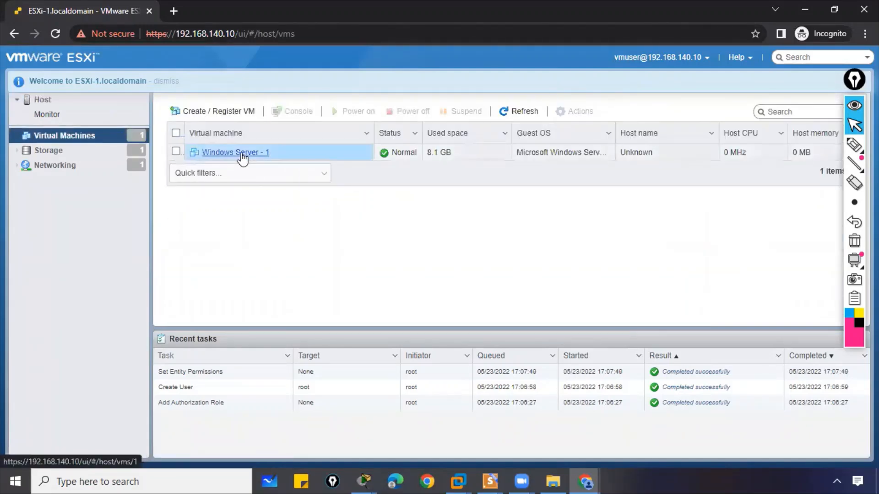
{"action": "left_click", "coordinate": [230, 166]}
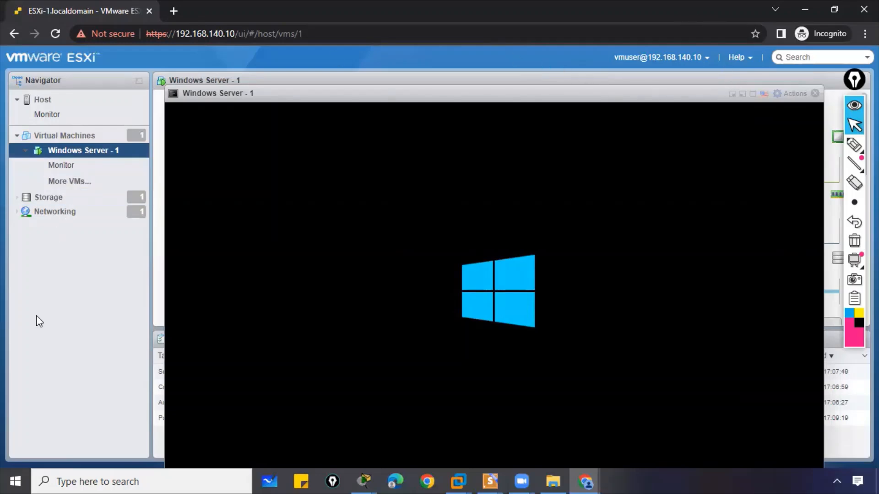
Step: Close the machine's console and try to browse the files of datastore1 in the host's storage as vmuser
{"action": "left_click", "coordinate": [53, 197]}
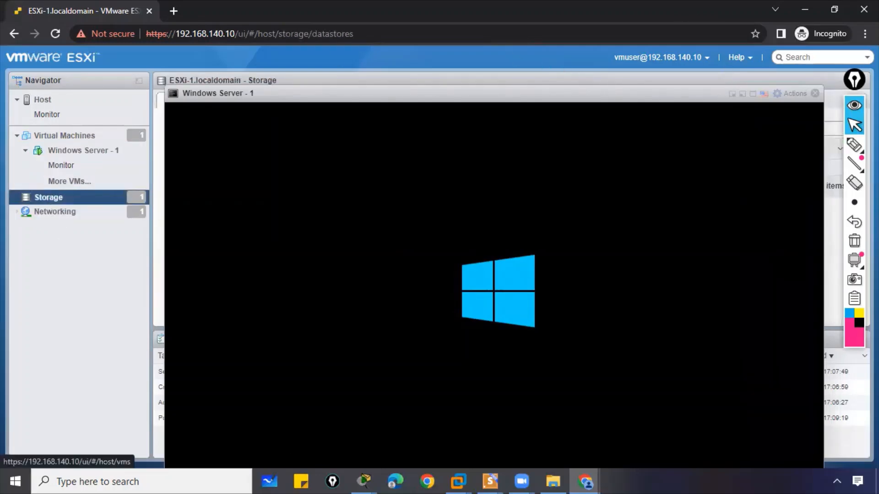
{"action": "left_click", "coordinate": [815, 93]}
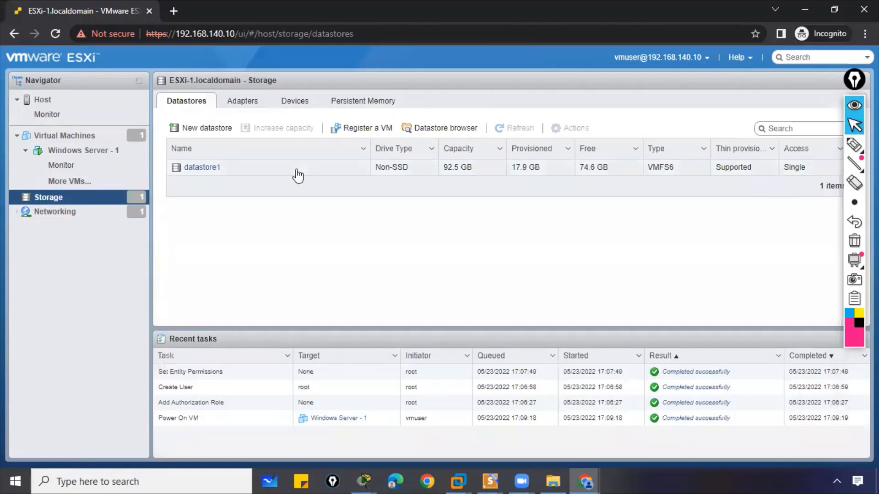
{"action": "left_click", "coordinate": [197, 167]}
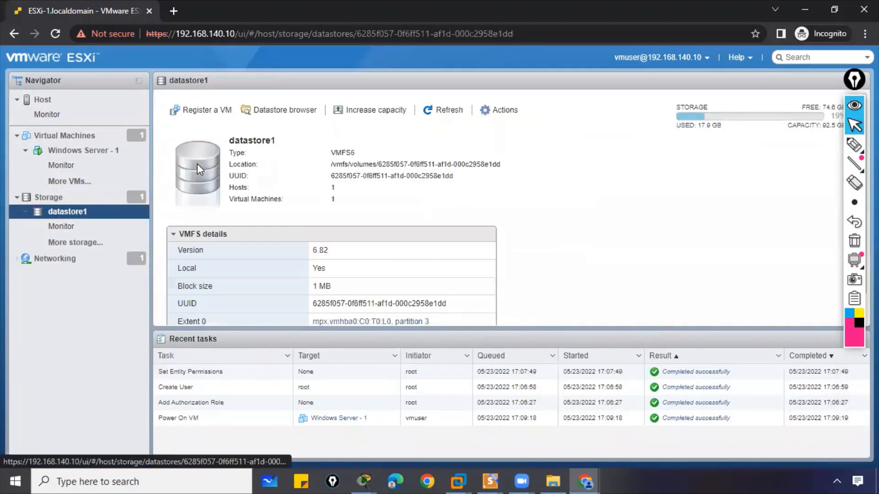
{"action": "left_click", "coordinate": [263, 111]}
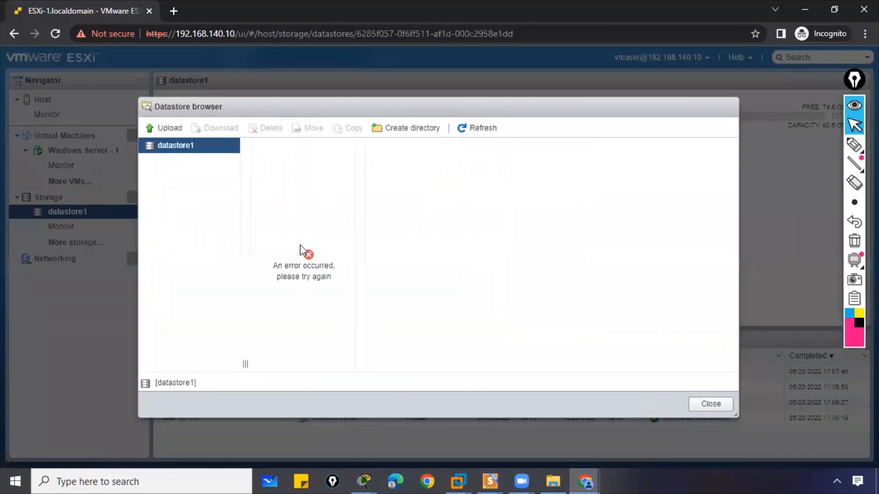
Step: Circle the error in the datastore browser with the annotation pen, clear the drawing, and close the browser
{"action": "left_click", "coordinate": [850, 146]}
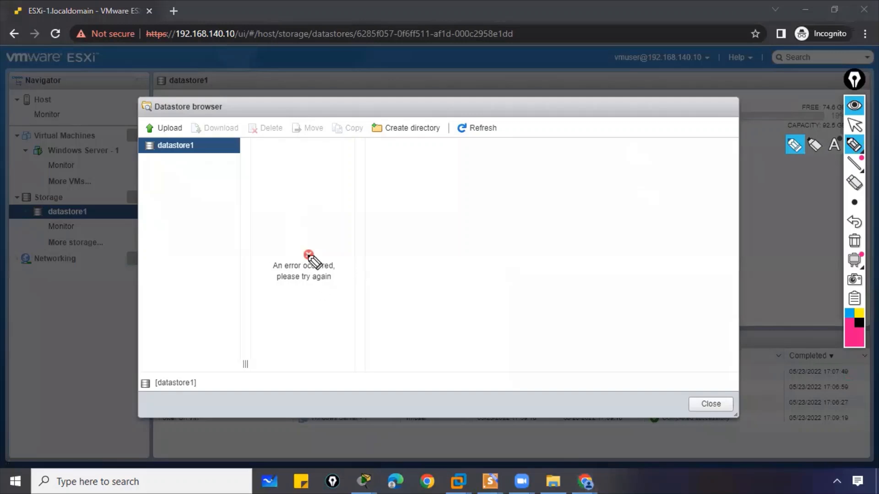
{"action": "mouse_move", "coordinate": [300, 243]}
{"action": "left_mouse_down"}
{"action": "mouse_move", "coordinate": [301, 314]}
{"action": "mouse_move", "coordinate": [274, 273]}
{"action": "left_mouse_up"}
{"action": "left_click_drag", "start_coordinate": [285, 211], "coordinate": [300, 237]}
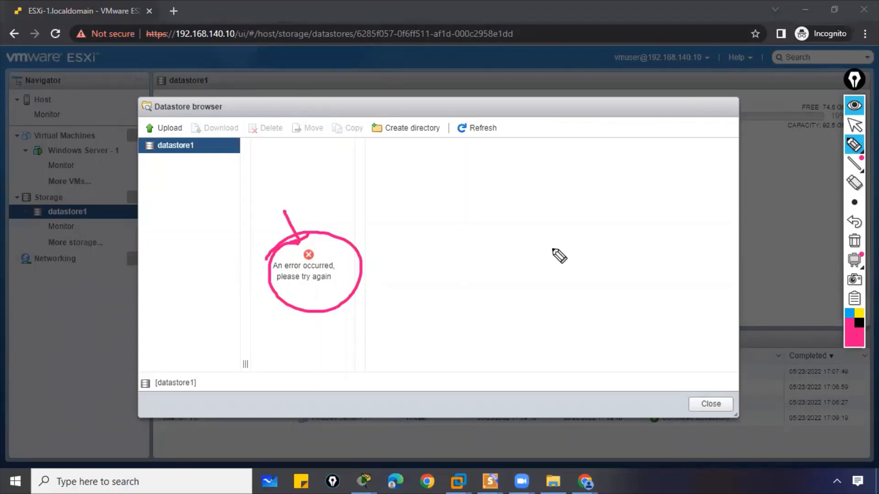
{"action": "left_click", "coordinate": [855, 242]}
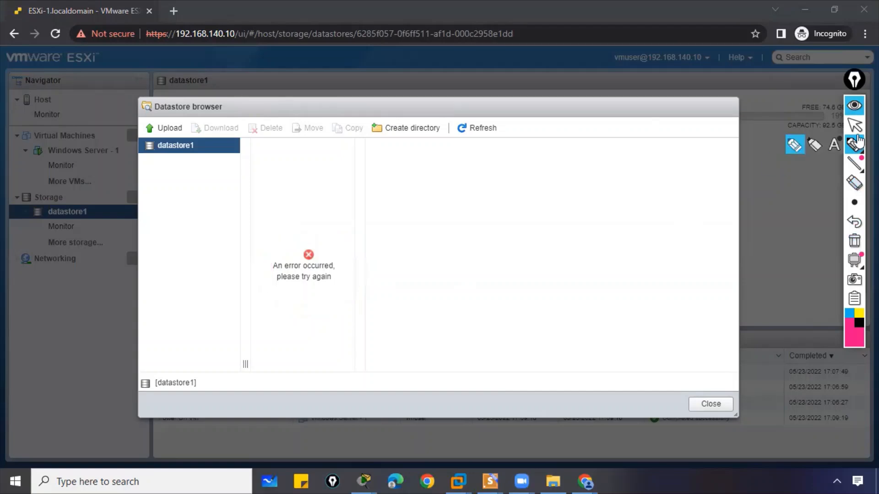
{"action": "left_click", "coordinate": [855, 125]}
{"action": "left_click", "coordinate": [707, 404]}
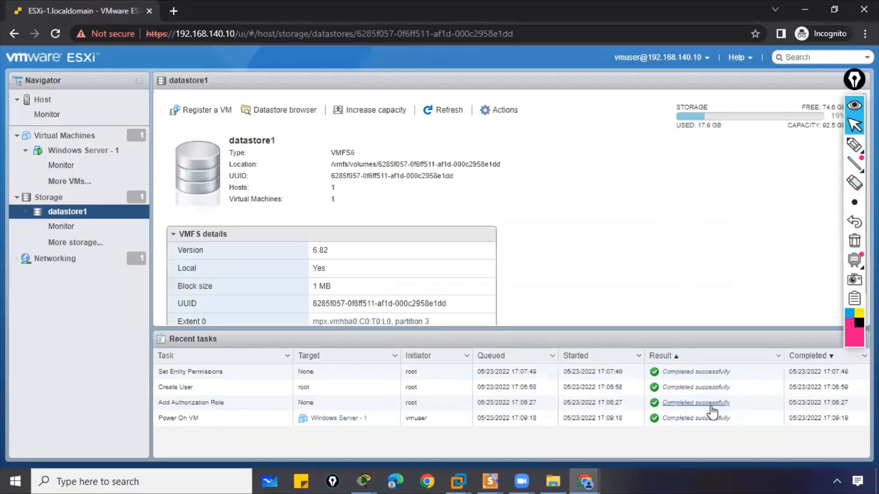
Step: View the Add port group form in the host's networking as vmuser and cancel it without adding one
{"action": "left_click", "coordinate": [55, 259]}
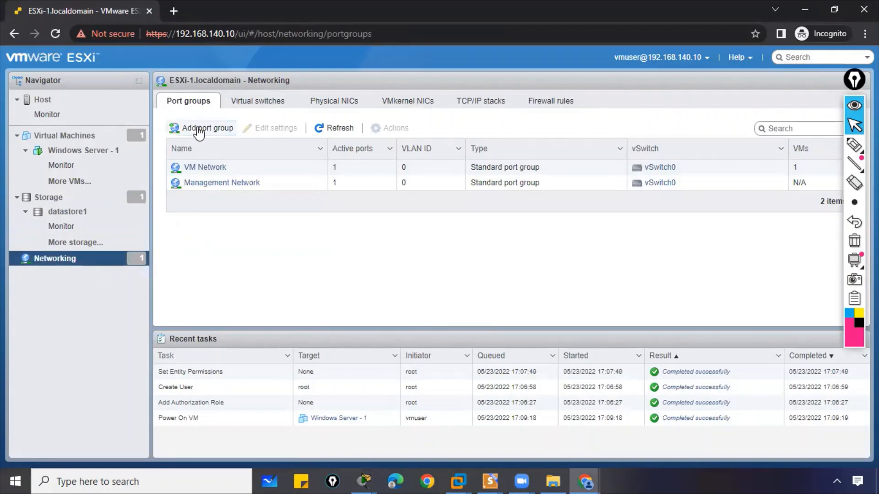
{"action": "left_click", "coordinate": [215, 127]}
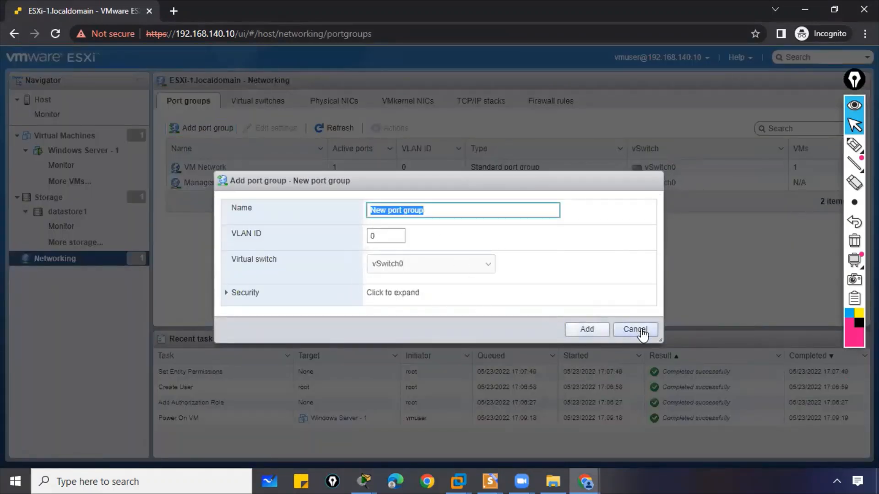
{"action": "left_click", "coordinate": [636, 329]}
Step: Review the virtual machines and datastore1 details as vmuser, and switch back to the browser window signed in as root
{"action": "left_click", "coordinate": [68, 150]}
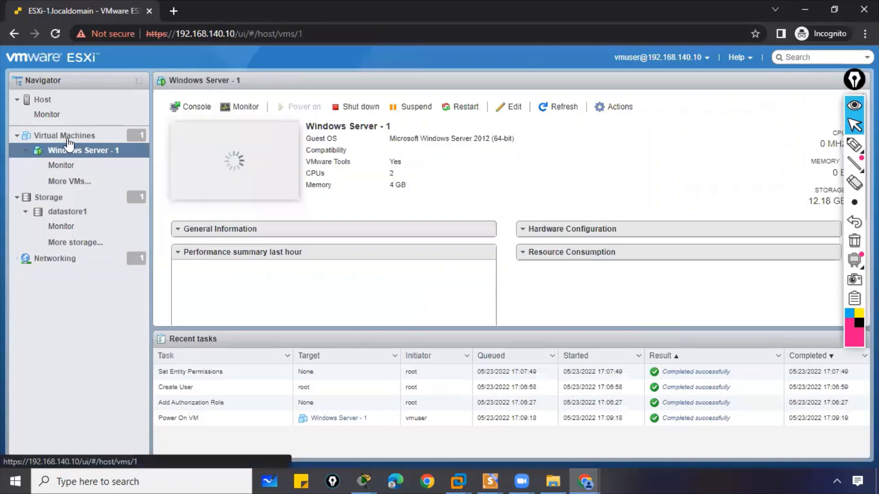
{"action": "left_click", "coordinate": [67, 136]}
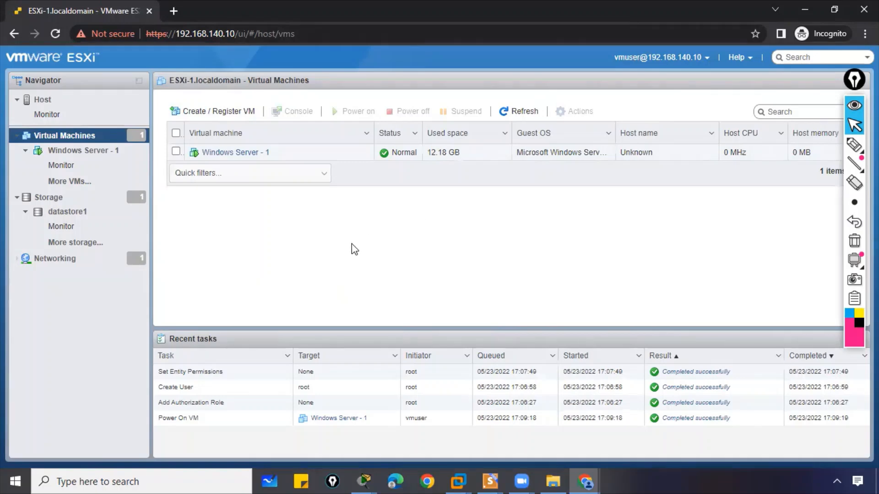
{"action": "left_click", "coordinate": [54, 217]}
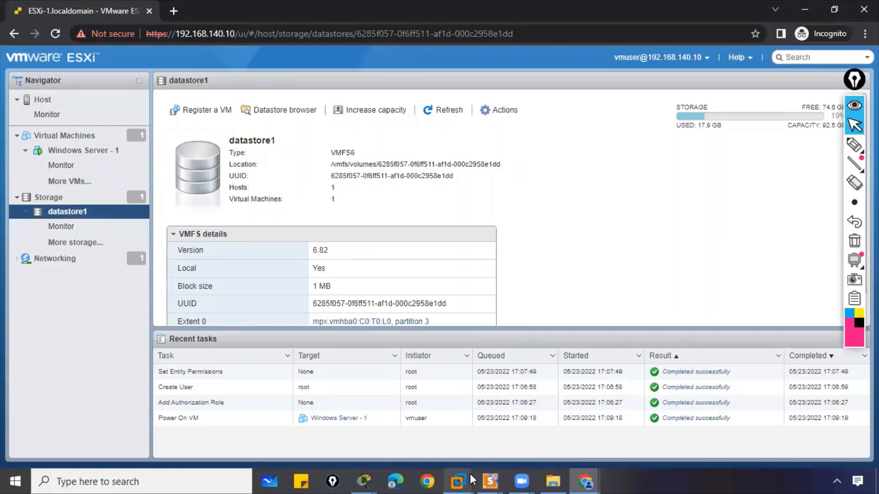
{"action": "mouse_move", "coordinate": [556, 478]}
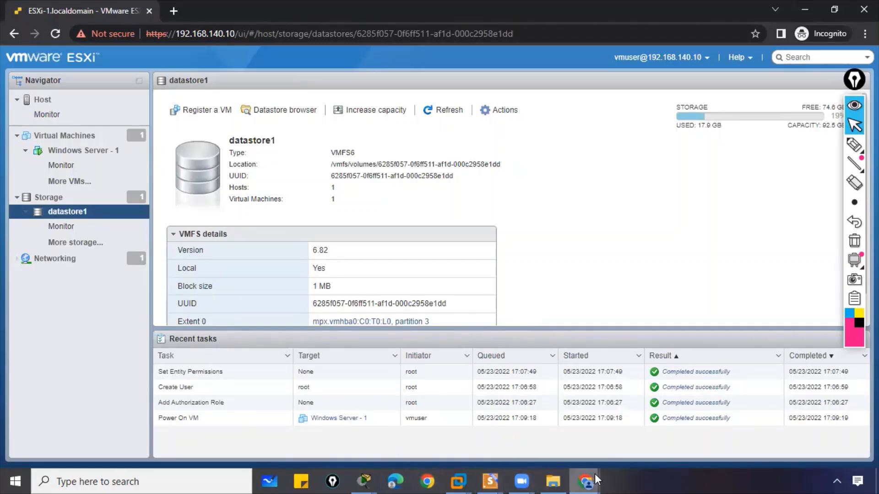
{"action": "mouse_move", "coordinate": [591, 480]}
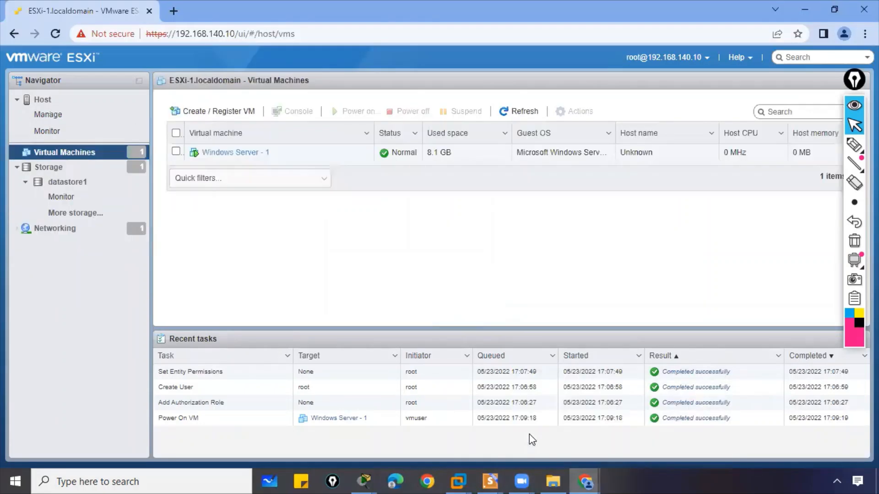
{"action": "left_click", "coordinate": [645, 58]}
{"action": "mouse_move", "coordinate": [617, 116]}
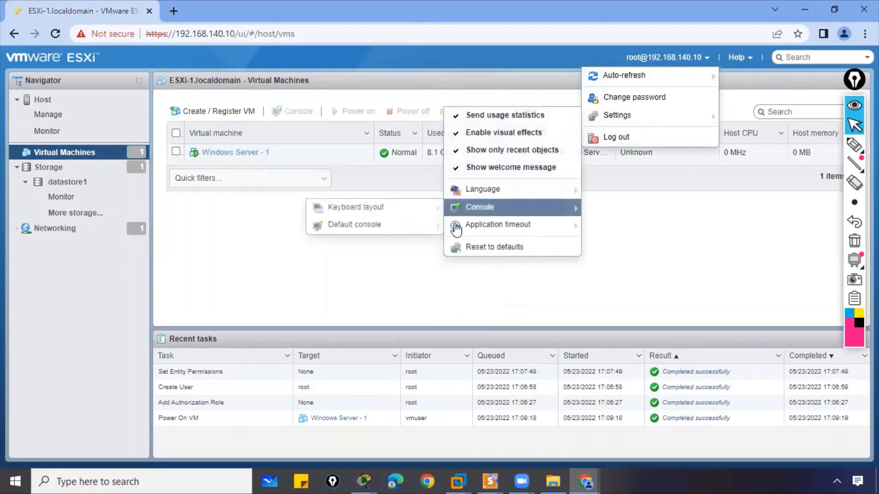
{"action": "mouse_move", "coordinate": [497, 224]}
{"action": "left_click", "coordinate": [313, 277]}
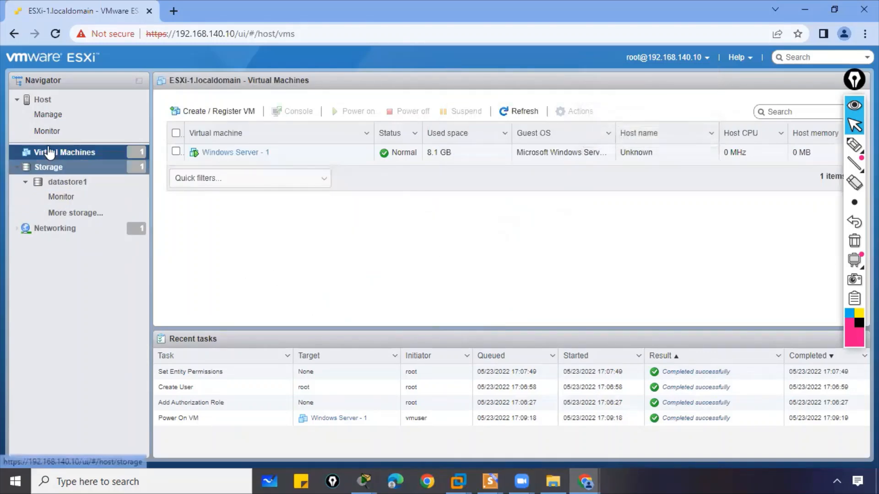
Step: Check which roles are offered when adding a user to the host's permissions, and close the dialog without adding one
{"action": "left_click", "coordinate": [85, 115]}
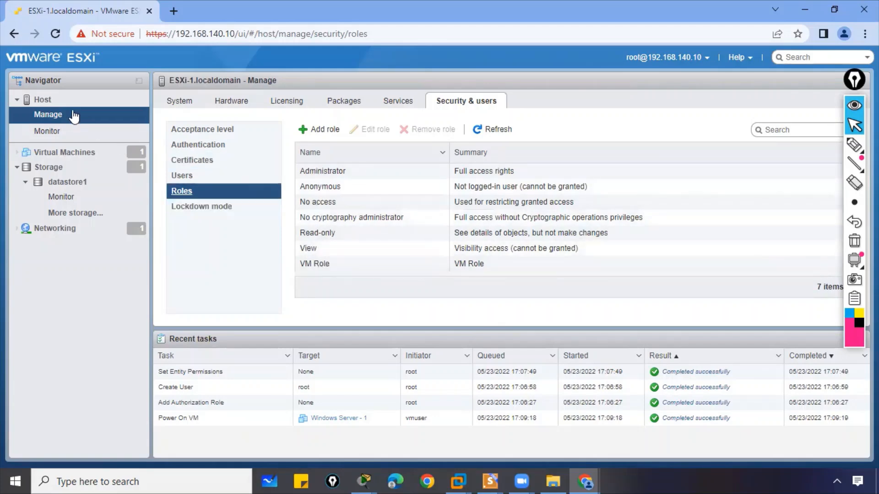
{"action": "left_click", "coordinate": [44, 100]}
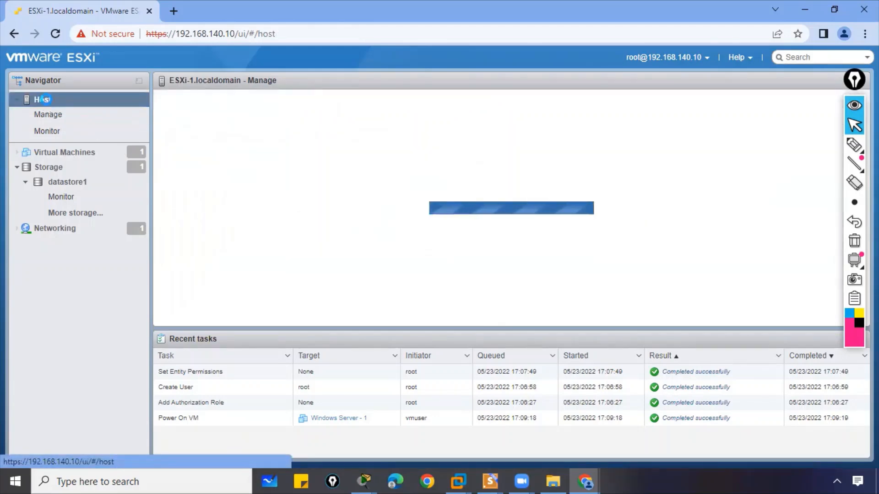
{"action": "right_click", "coordinate": [43, 99]}
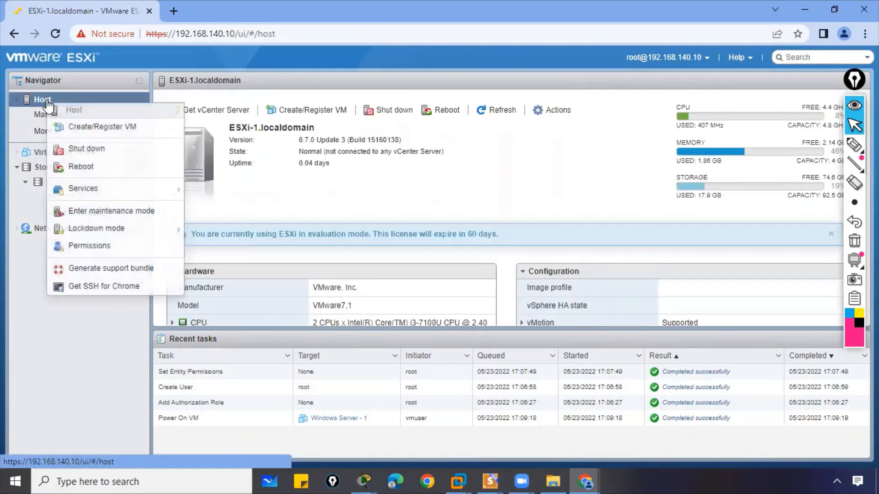
{"action": "left_click", "coordinate": [90, 245]}
{"action": "left_click", "coordinate": [342, 144]}
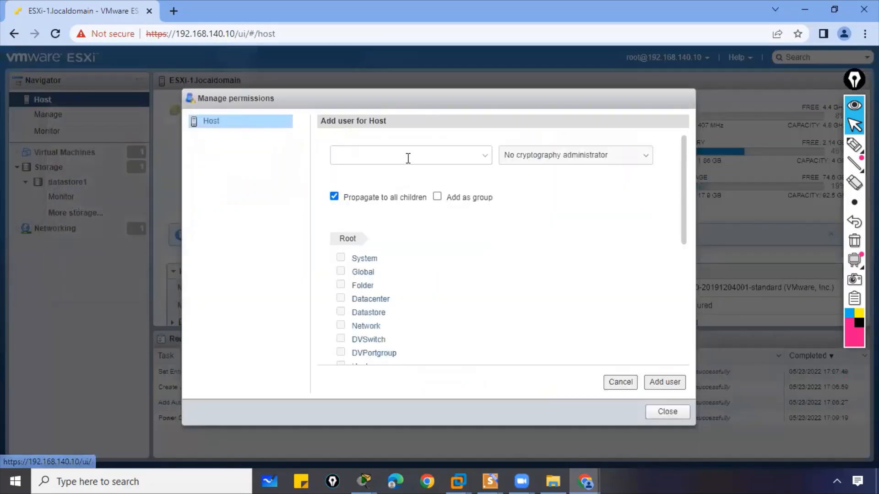
{"action": "left_click", "coordinate": [535, 160]}
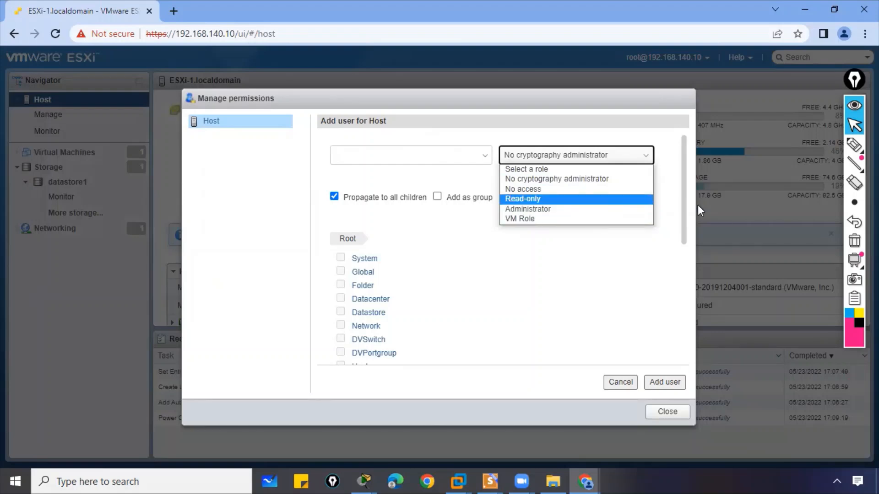
{"action": "left_click", "coordinate": [721, 230]}
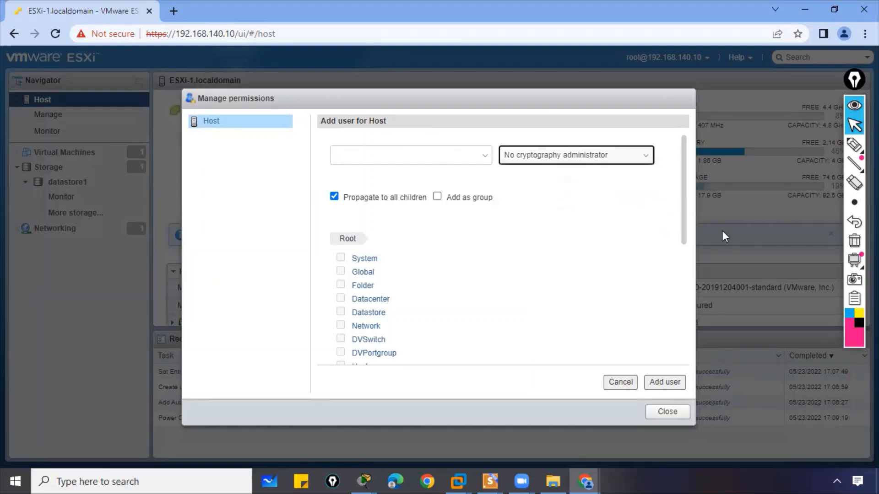
{"action": "left_click", "coordinate": [668, 413]}
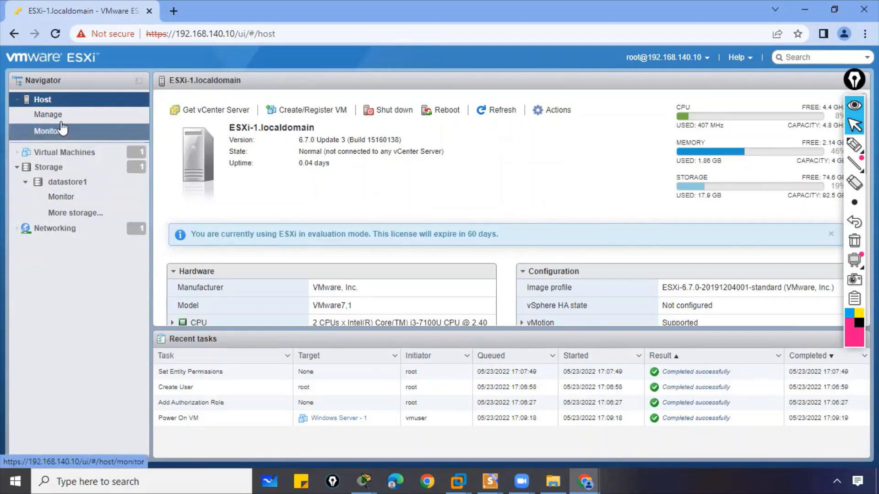
Step: Add a host role named Datastore Role with the Datastore privilege and select it in the roles list
{"action": "left_click", "coordinate": [56, 120]}
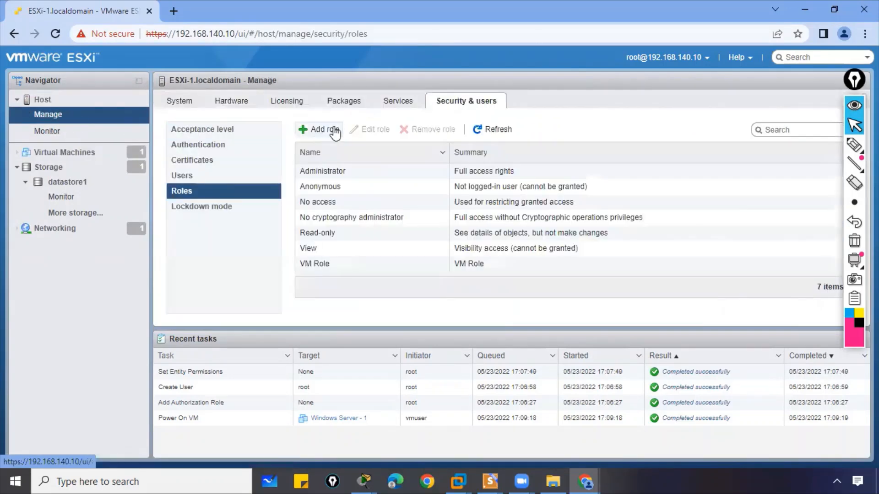
{"action": "left_click", "coordinate": [193, 191]}
{"action": "left_click", "coordinate": [321, 129]}
{"action": "left_click", "coordinate": [434, 158]}
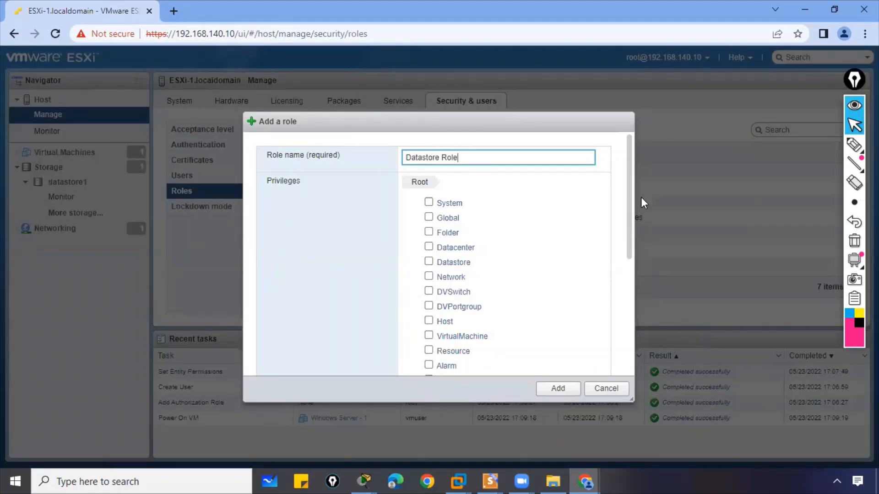
{"action": "left_click_drag", "start_coordinate": [630, 210], "coordinate": [629, 227]}
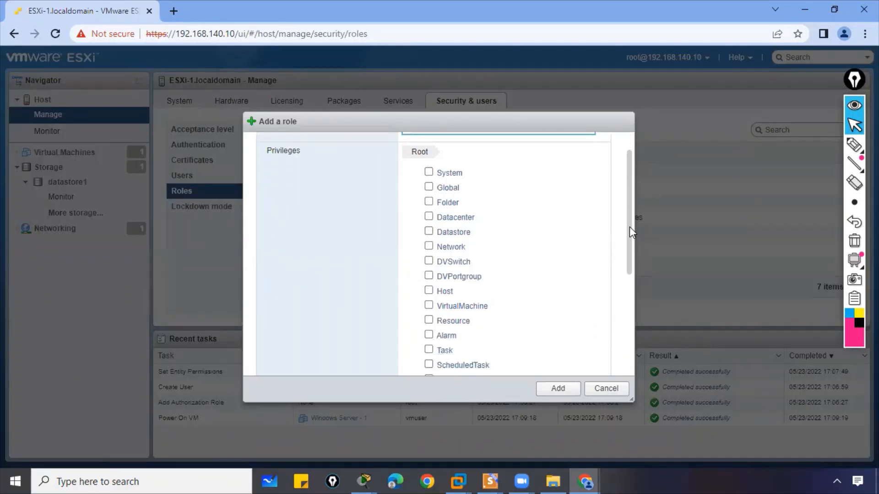
{"action": "left_click", "coordinate": [428, 231]}
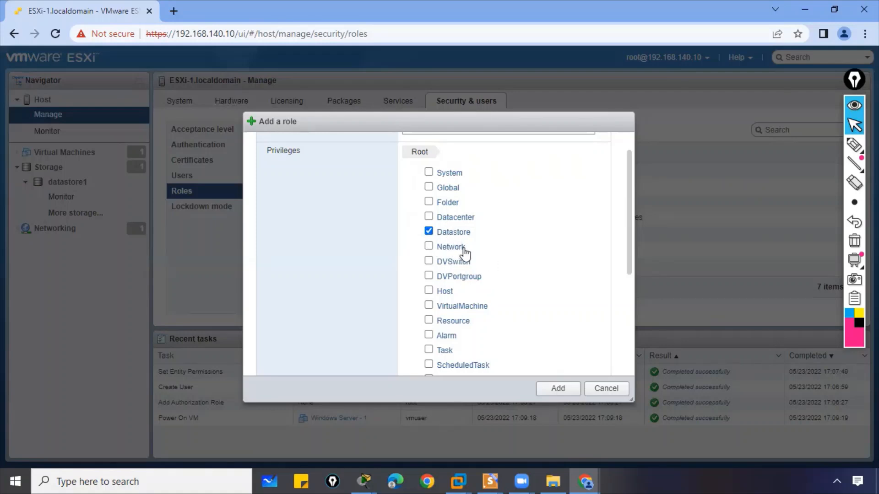
{"action": "left_click", "coordinate": [570, 389]}
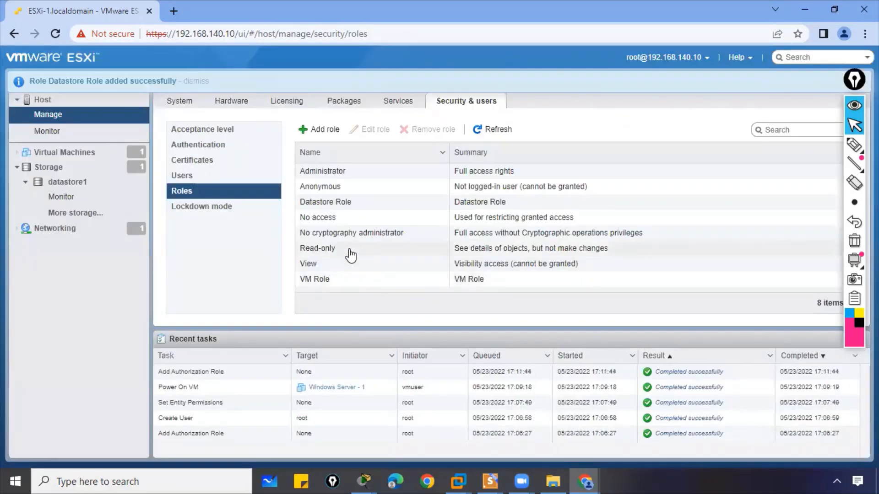
{"action": "left_click", "coordinate": [344, 205]}
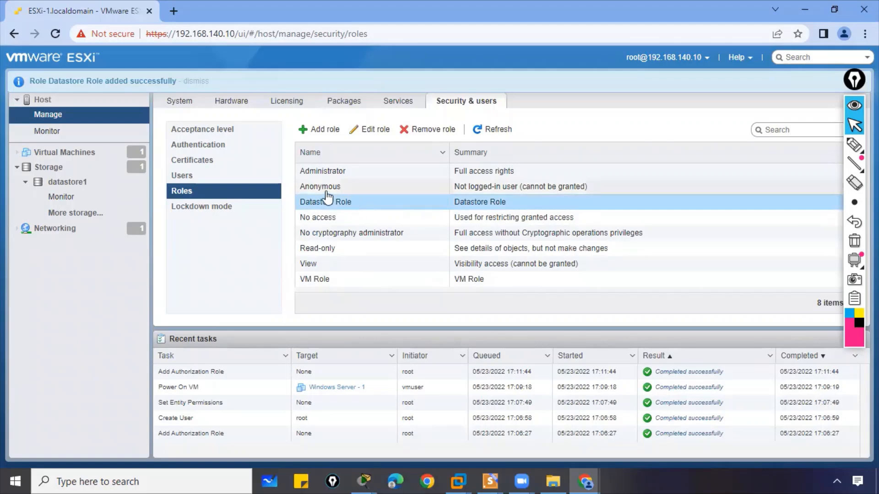
Step: Add a host user dsuser with the description Datastore User, enter and confirm the account password, and select the new account
{"action": "left_click", "coordinate": [185, 180]}
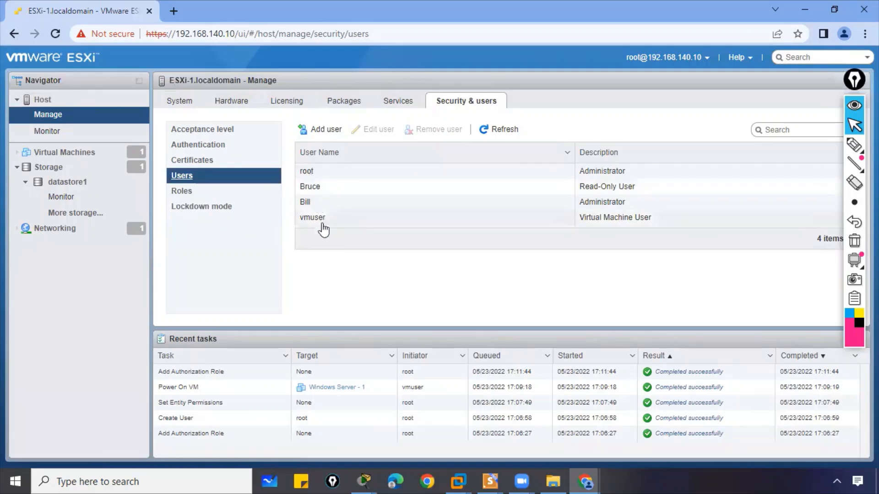
{"action": "left_click", "coordinate": [332, 130]}
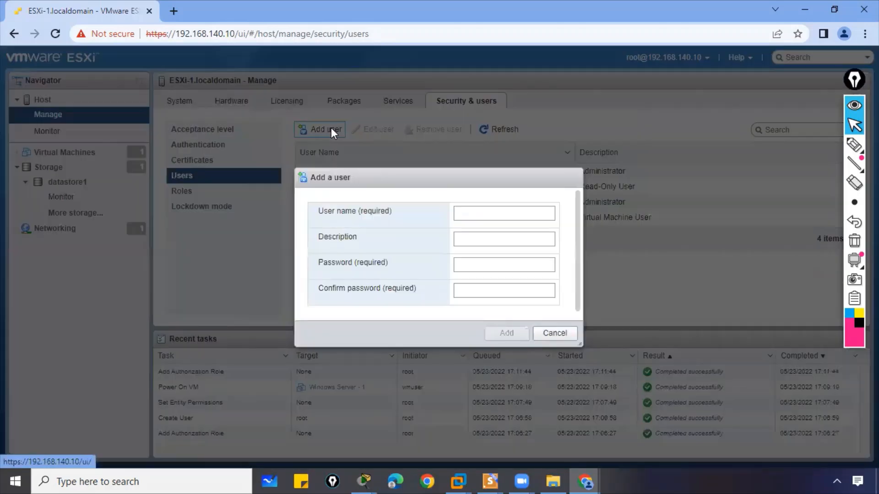
{"action": "left_click", "coordinate": [479, 213]}
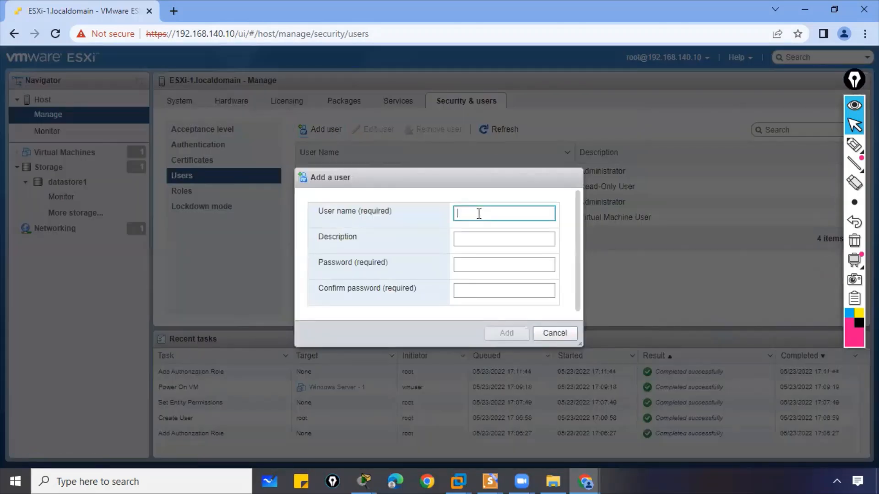
{"action": "type", "text": "dsuse"}
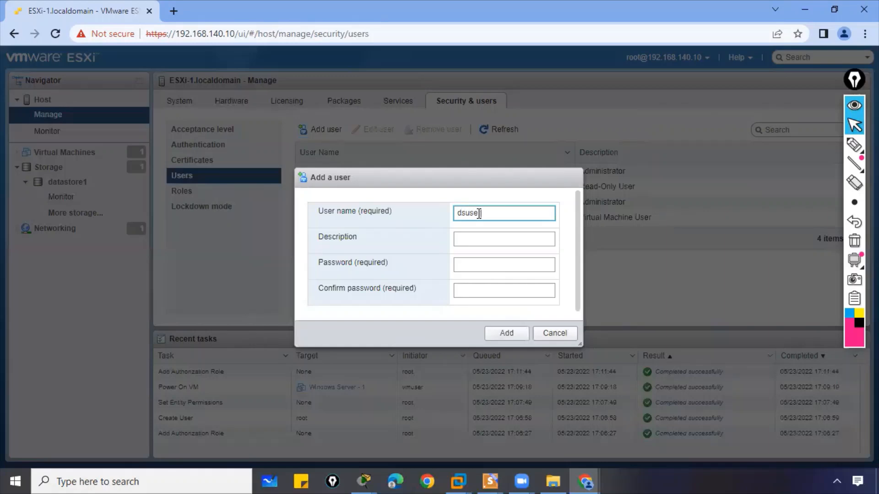
{"action": "key", "text": "Tab"}
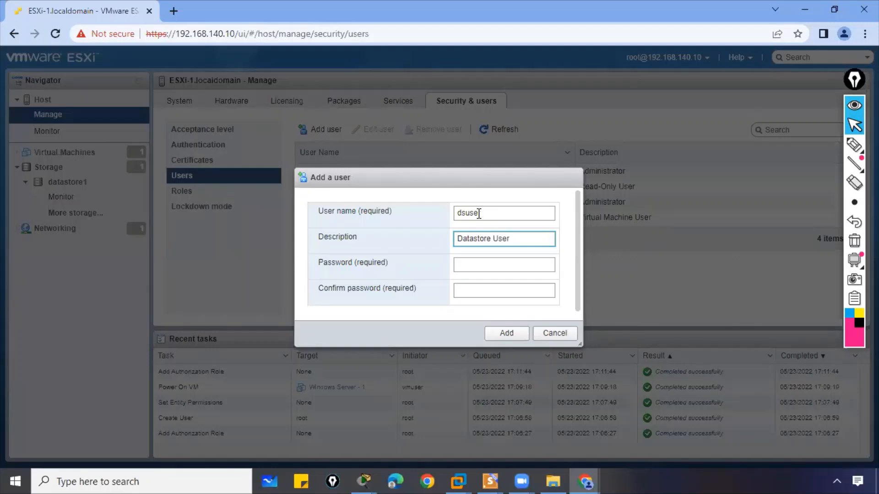
{"action": "left_click", "coordinate": [493, 263]}
{"action": "type", "text": "•••"}
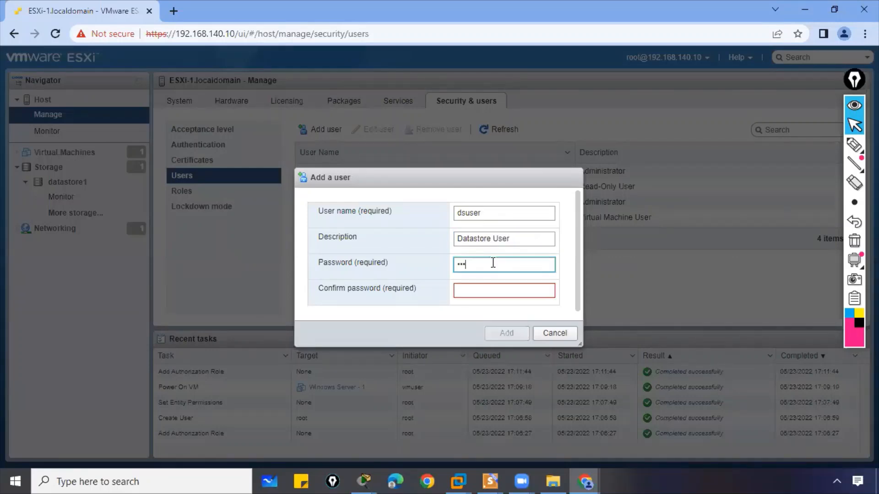
{"action": "key", "text": "Tab"}
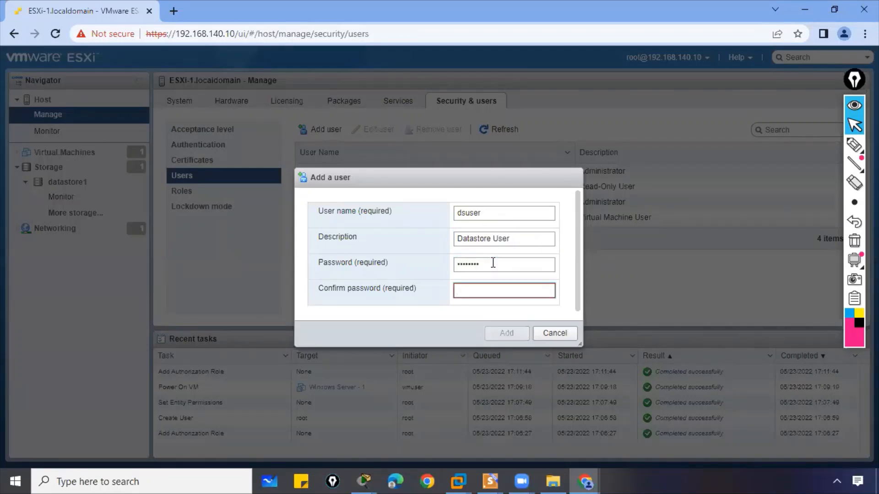
{"action": "type", "text": "••••••••"}
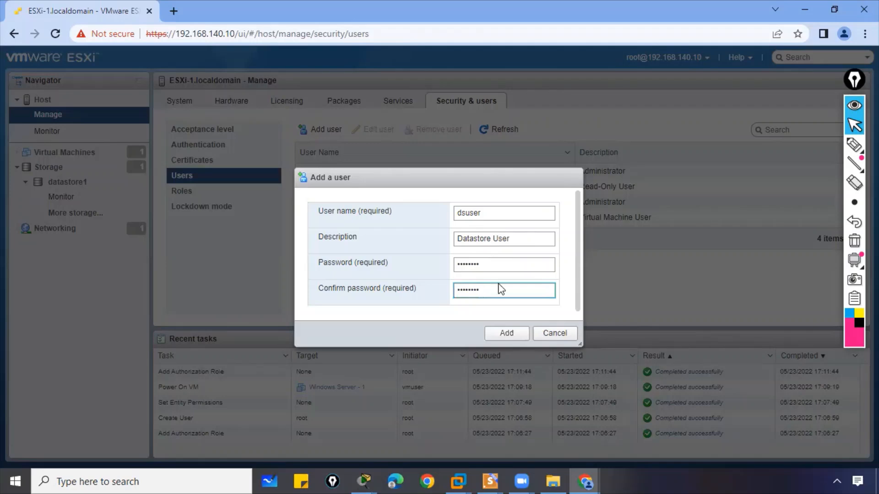
{"action": "left_click", "coordinate": [506, 335]}
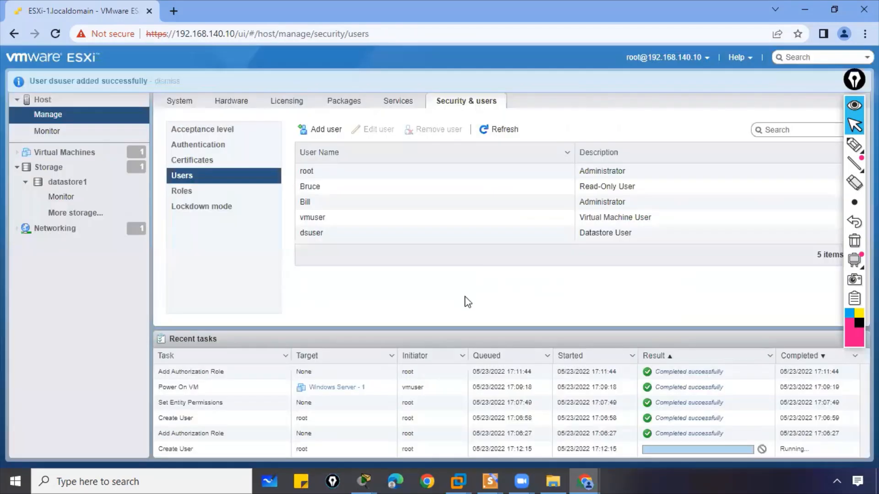
{"action": "left_click", "coordinate": [315, 235]}
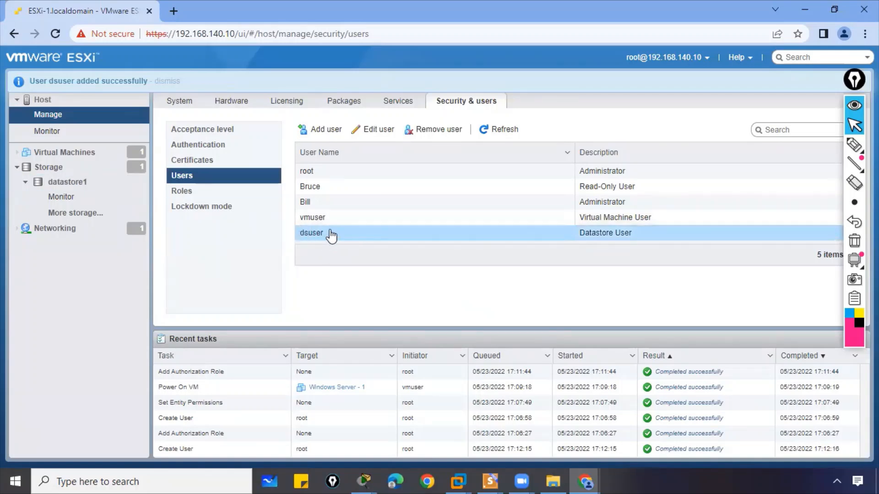
Step: Assign Datastore Role to dsuser in the host's permissions, with Propagate to all children and Add as group enabled
{"action": "left_click", "coordinate": [51, 104]}
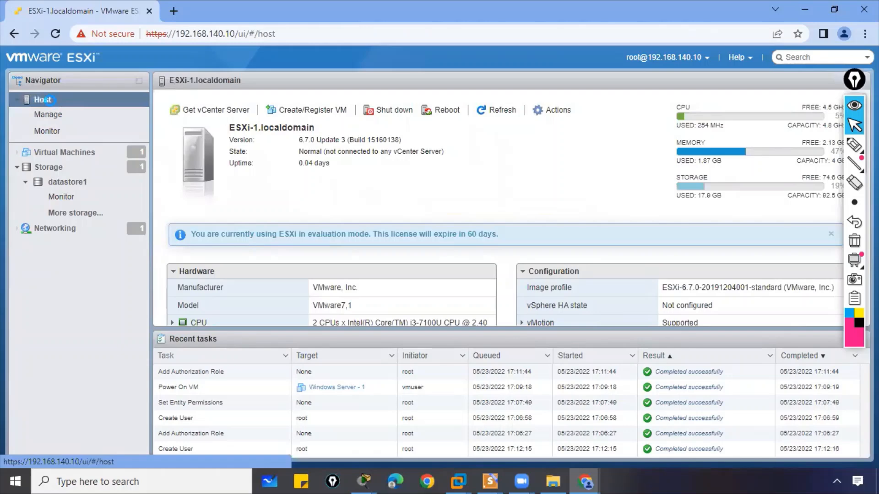
{"action": "right_click", "coordinate": [47, 100]}
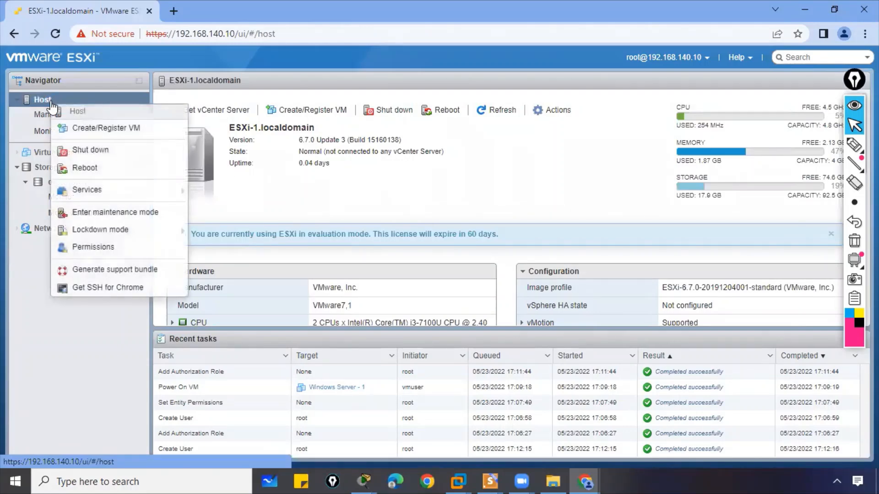
{"action": "left_click", "coordinate": [106, 249]}
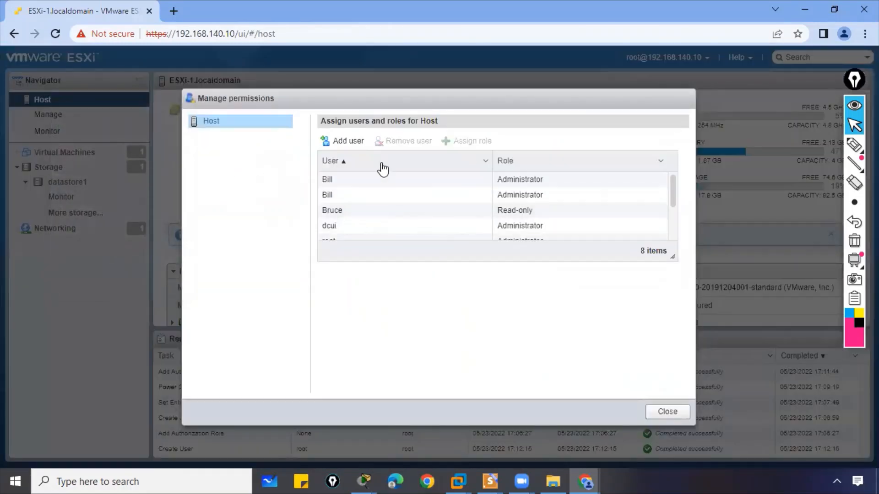
{"action": "left_click", "coordinate": [350, 142]}
{"action": "left_click", "coordinate": [568, 157]}
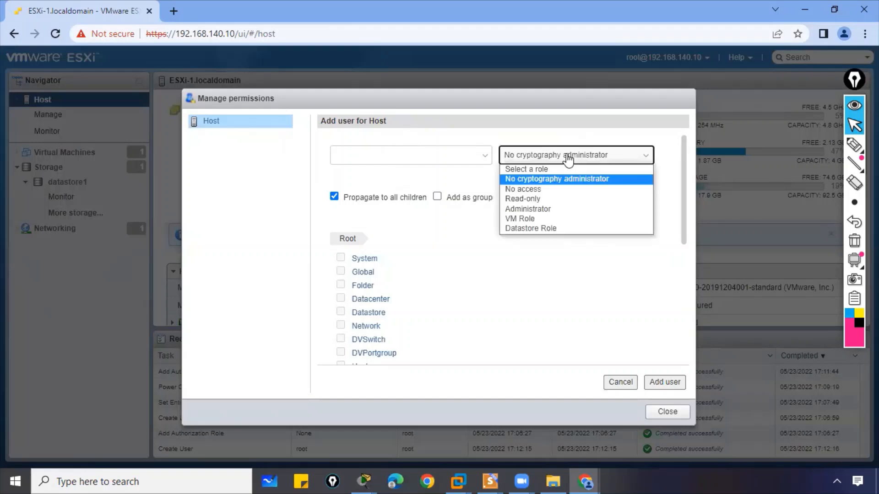
{"action": "left_click", "coordinate": [555, 228]}
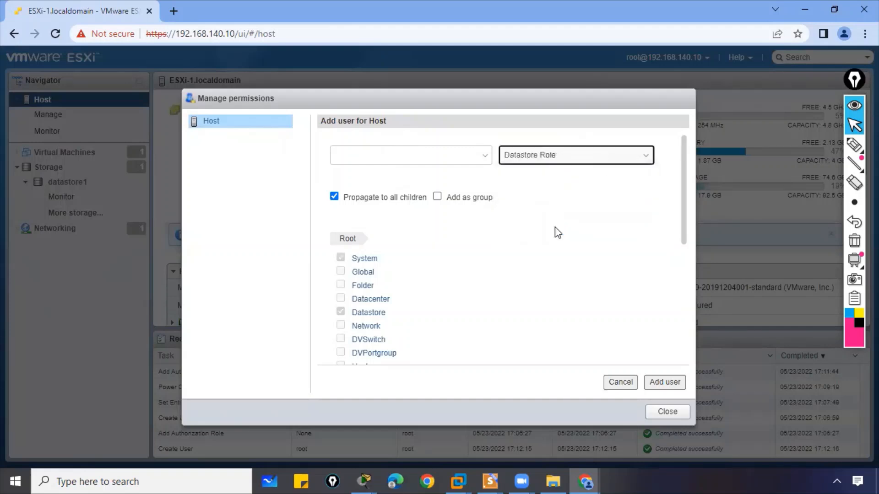
{"action": "left_click", "coordinate": [485, 156]}
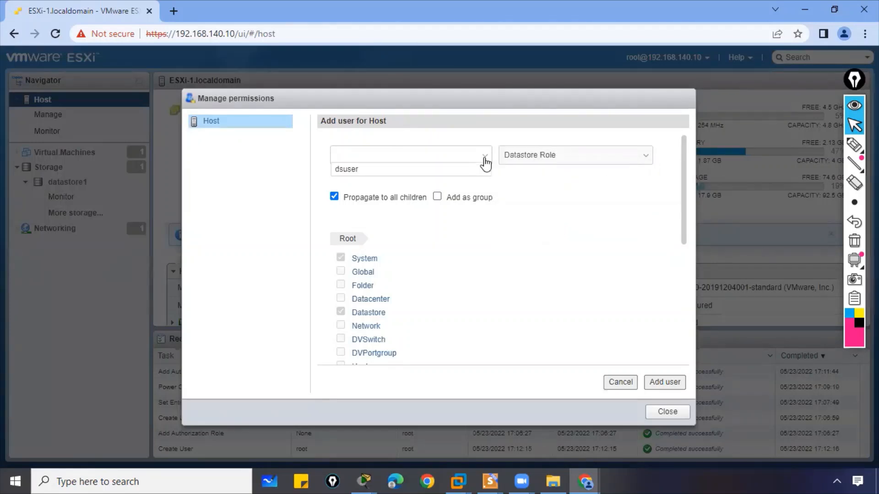
{"action": "left_click", "coordinate": [365, 170]}
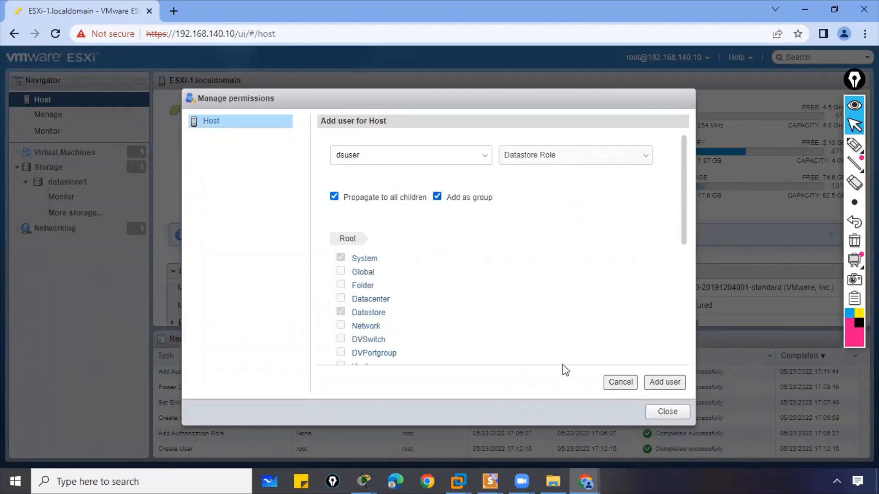
{"action": "left_click", "coordinate": [672, 382]}
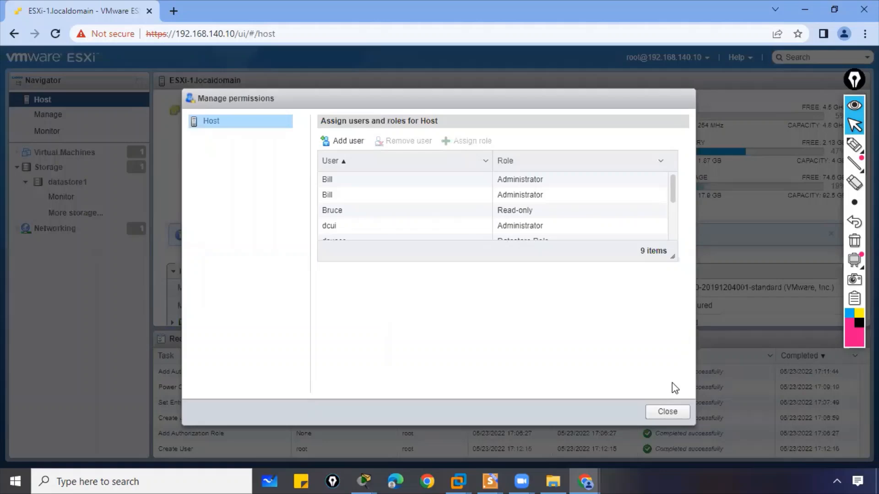
{"action": "left_click", "coordinate": [667, 412]}
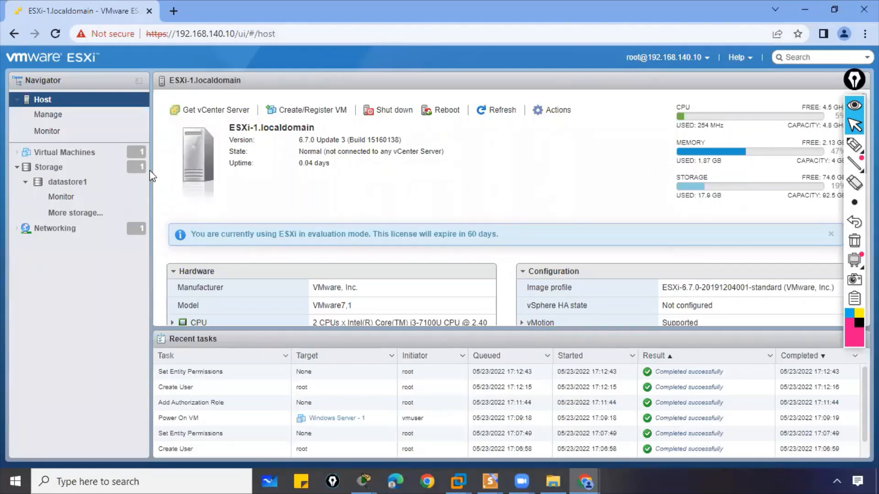
Step: Review the Windows Server - 1 virtual machine and the datastore1 datastore from the root session
{"action": "left_click", "coordinate": [62, 152]}
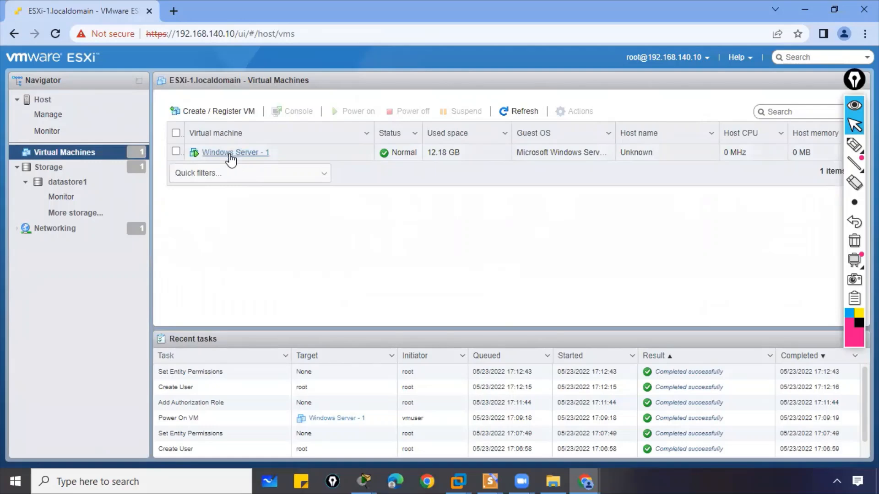
{"action": "left_click", "coordinate": [231, 155]}
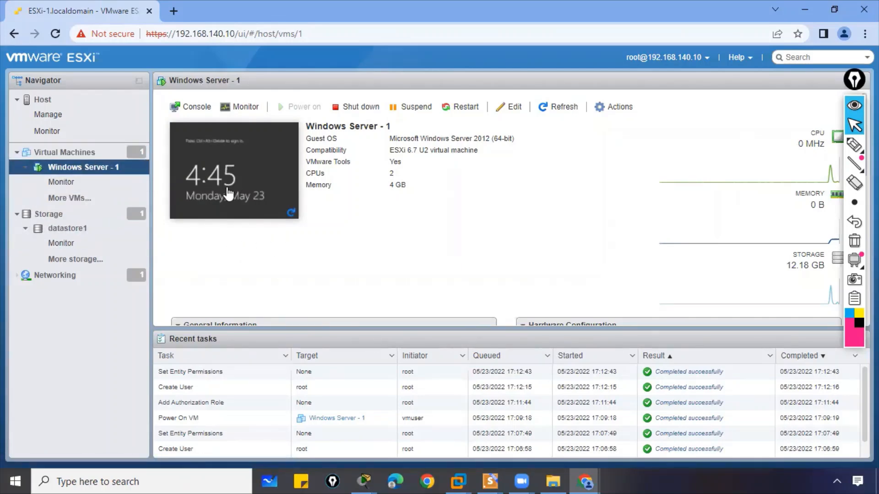
{"action": "left_click", "coordinate": [53, 214]}
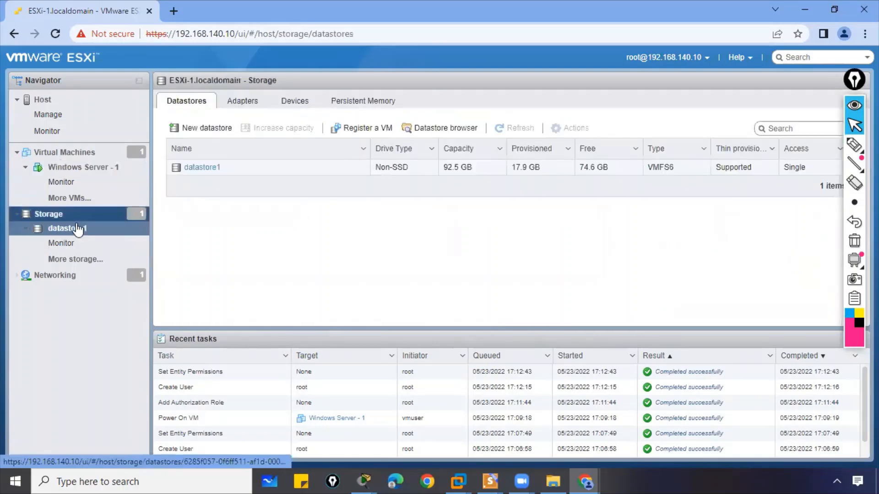
{"action": "left_click", "coordinate": [78, 231]}
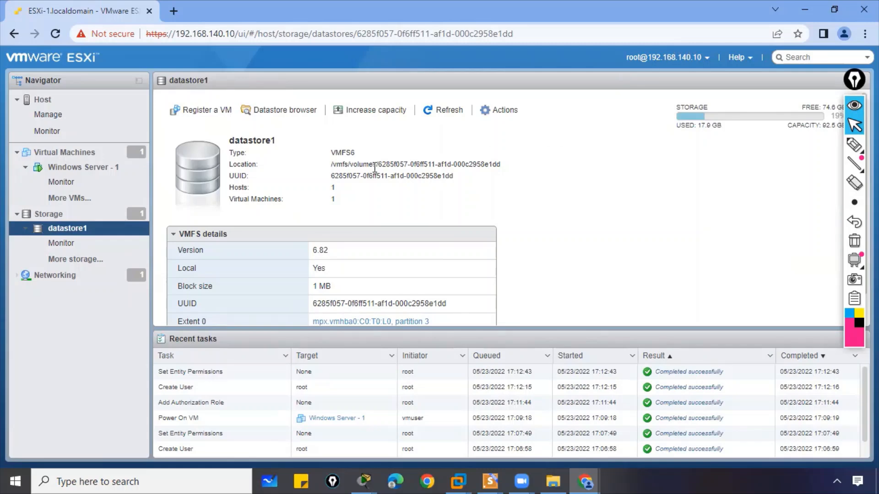
Step: Load the ESXi host at 192.168.140.10 in a new Incognito window and log out of the vmuser session
{"action": "left_click", "coordinate": [864, 33]}
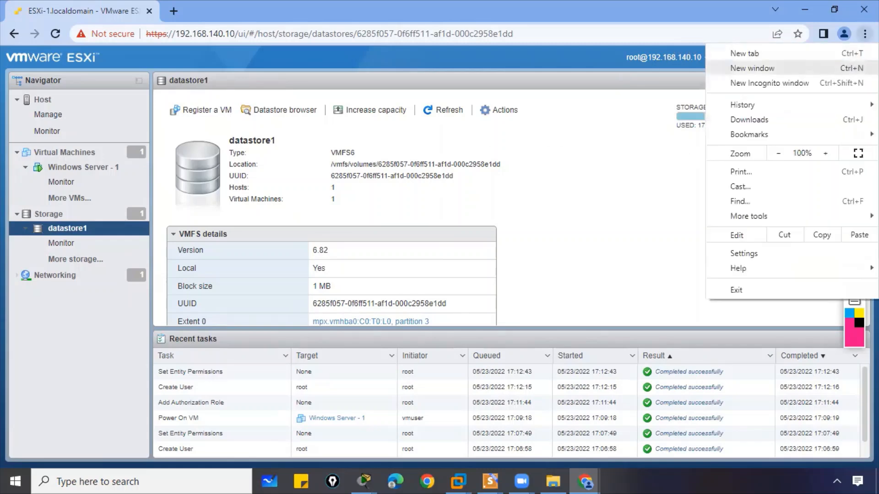
{"action": "left_click", "coordinate": [828, 83]}
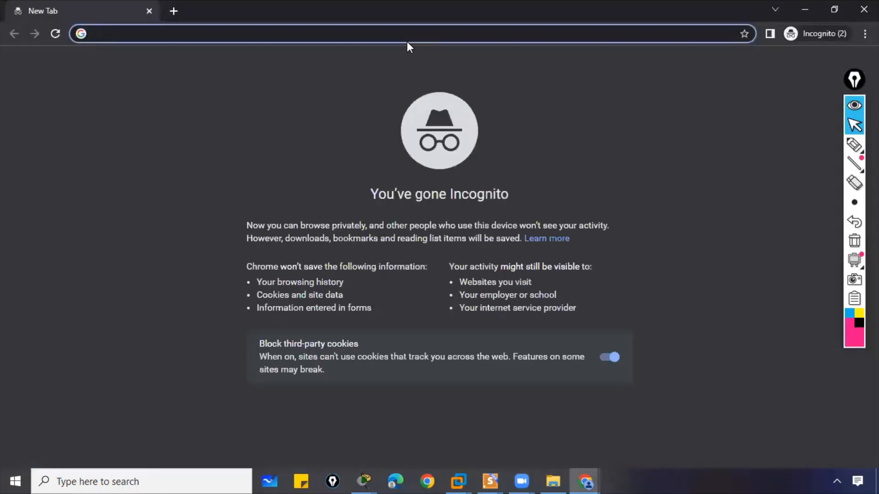
{"action": "type", "text": "192.168.140.10"}
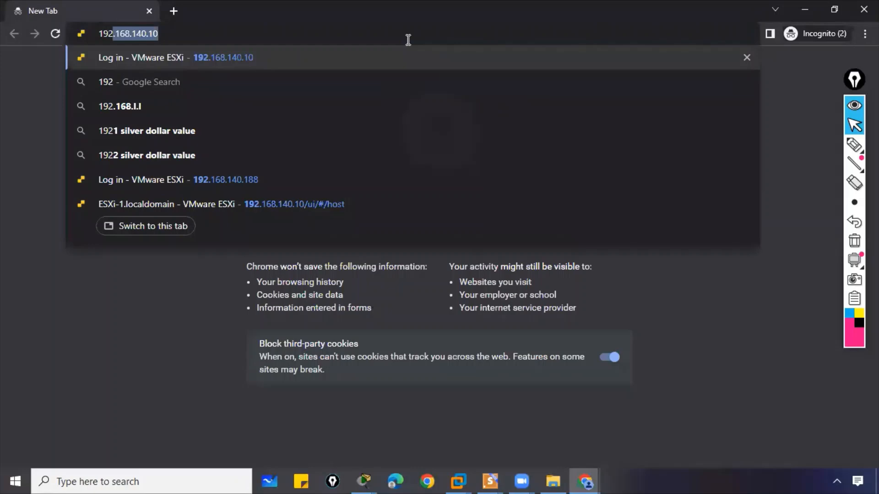
{"action": "key", "text": "Return"}
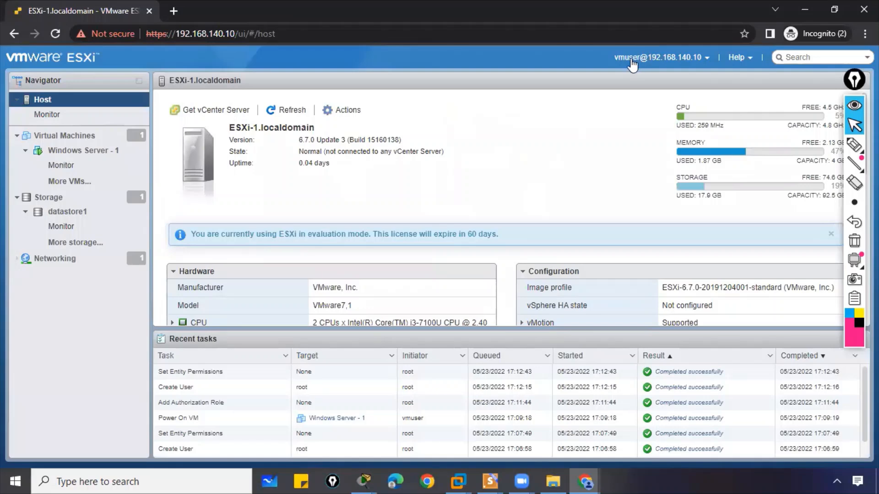
{"action": "left_click", "coordinate": [710, 61]}
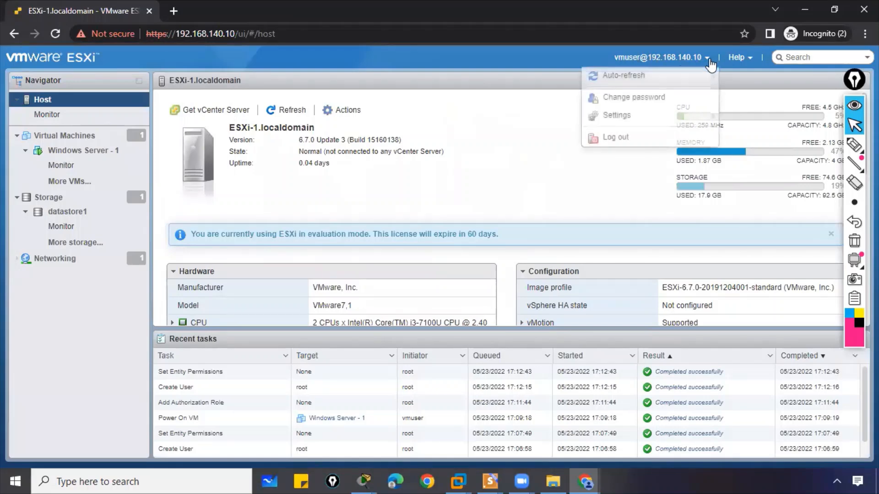
{"action": "left_click", "coordinate": [627, 139]}
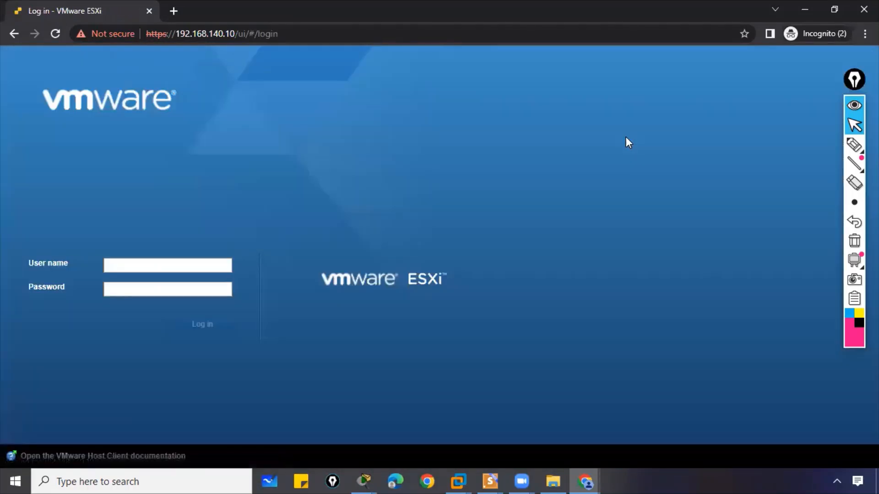
Step: Log in to the ESXi host as dsuser with the account password
{"action": "left_click", "coordinate": [199, 267]}
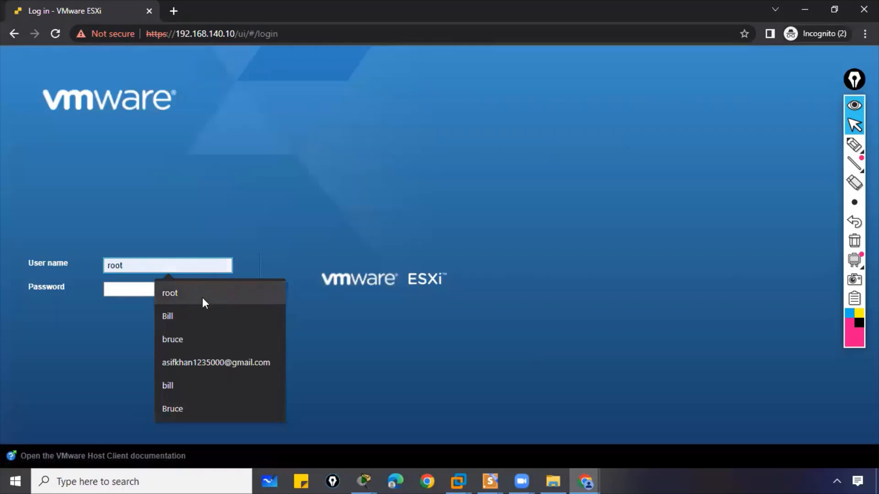
{"action": "type", "text": "ds"}
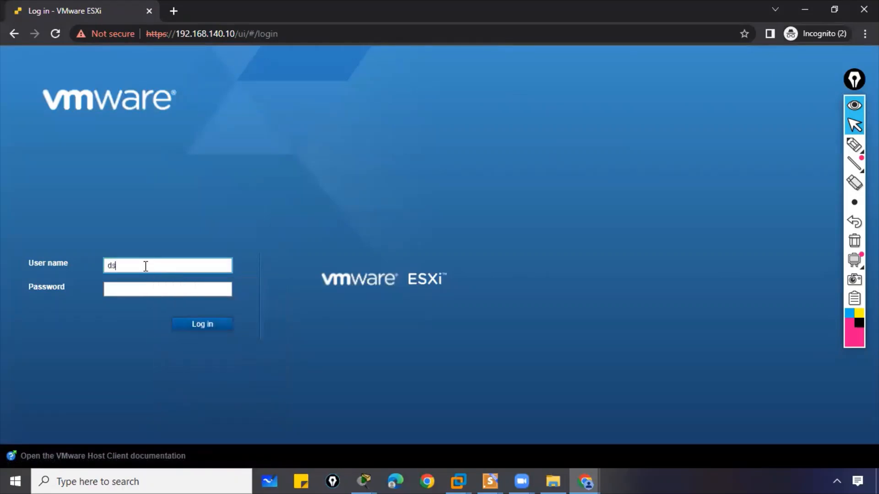
{"action": "type", "text": "user"}
{"action": "key", "text": "Tab"}
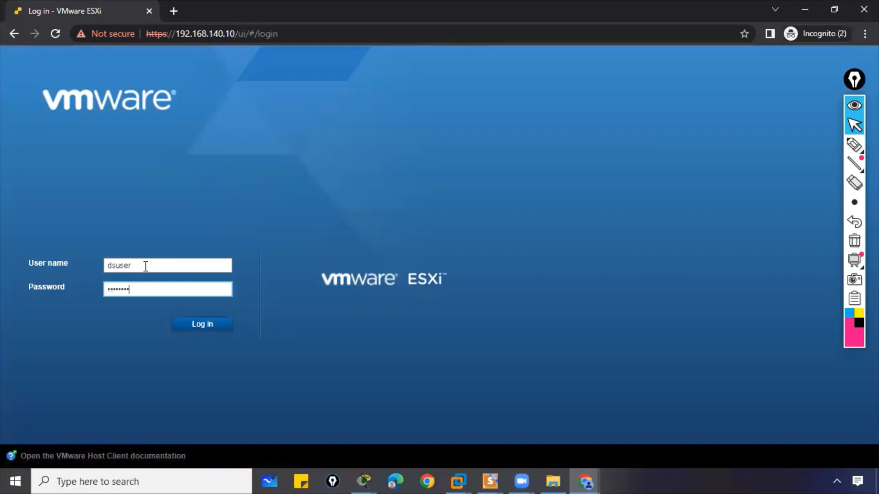
{"action": "left_click", "coordinate": [198, 327]}
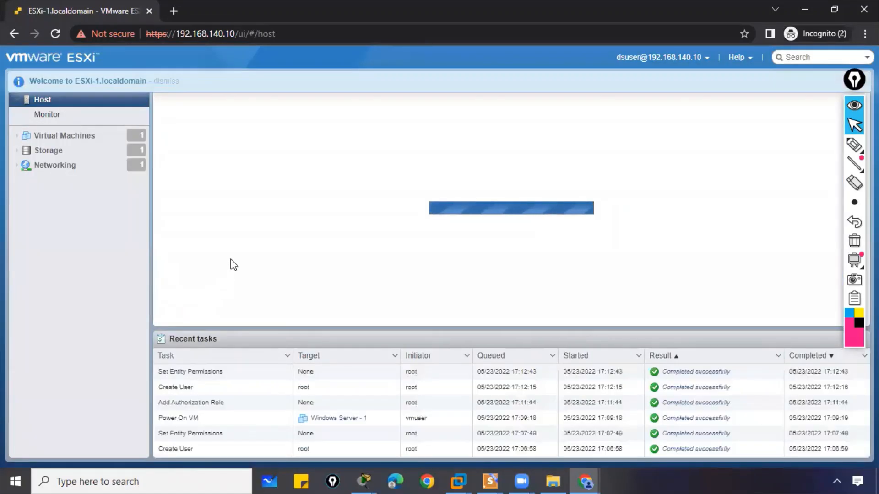
Step: Browse the files on datastore1 as dsuser, select the 9600.17050 image file, and close the datastore browser
{"action": "left_click", "coordinate": [64, 154]}
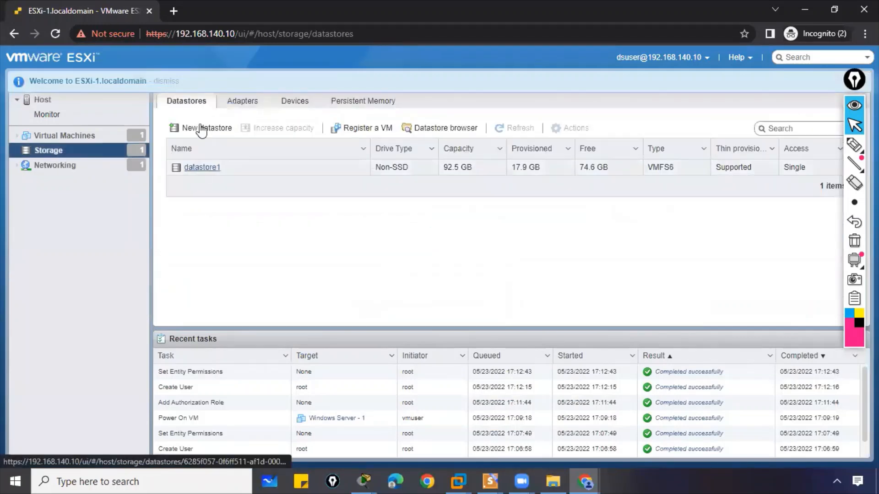
{"action": "left_click", "coordinate": [206, 168]}
{"action": "left_click", "coordinate": [279, 111]}
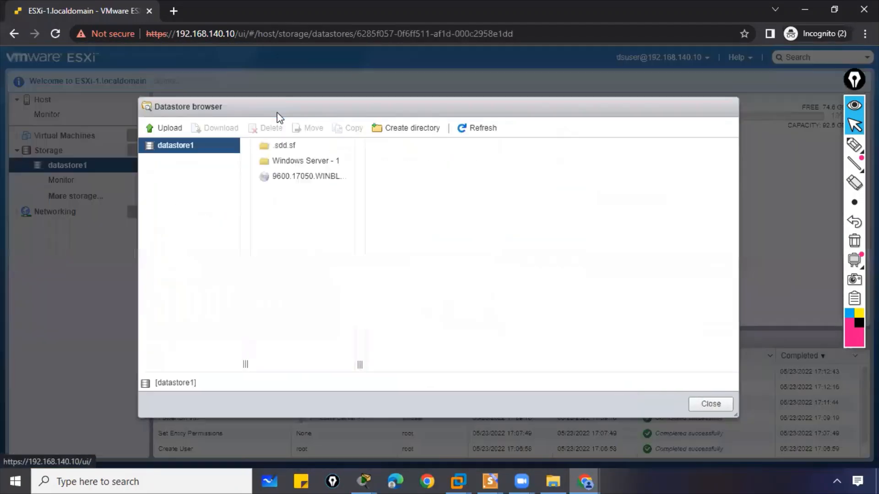
{"action": "left_click", "coordinate": [289, 178]}
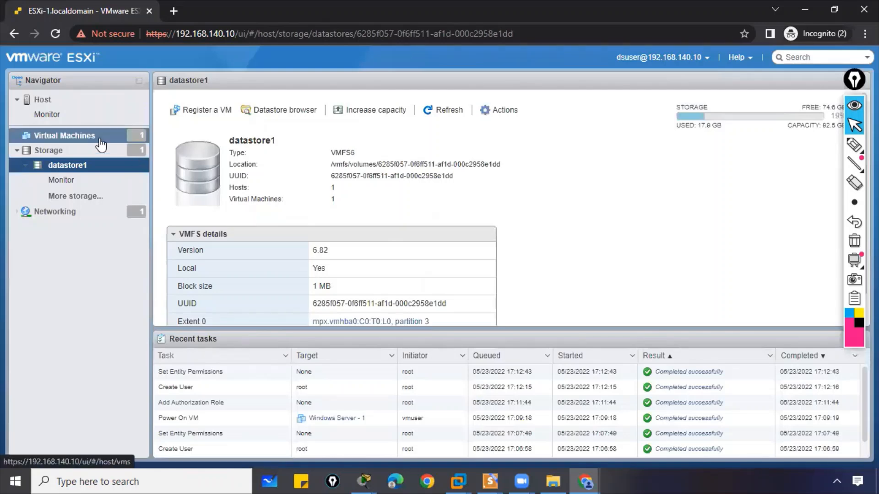
Step: Open the Windows Server - 1 virtual machine to check dsuser's access to it
{"action": "left_click", "coordinate": [77, 136]}
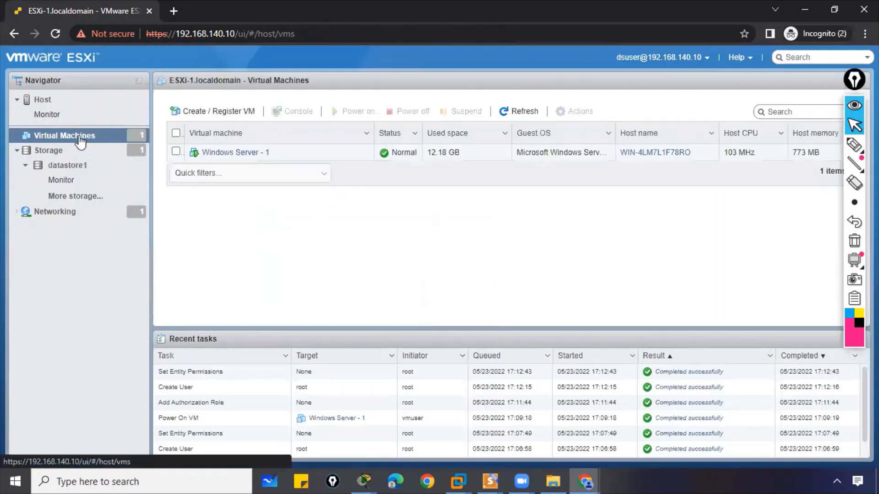
{"action": "left_click", "coordinate": [245, 152]}
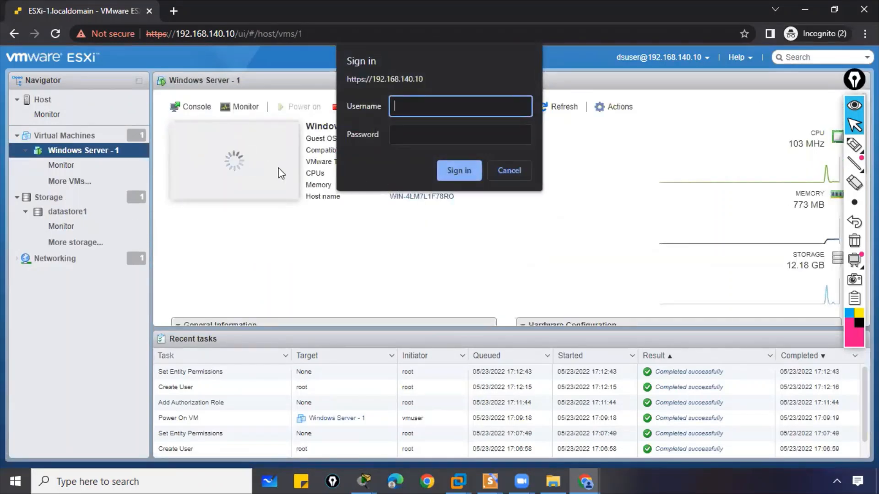